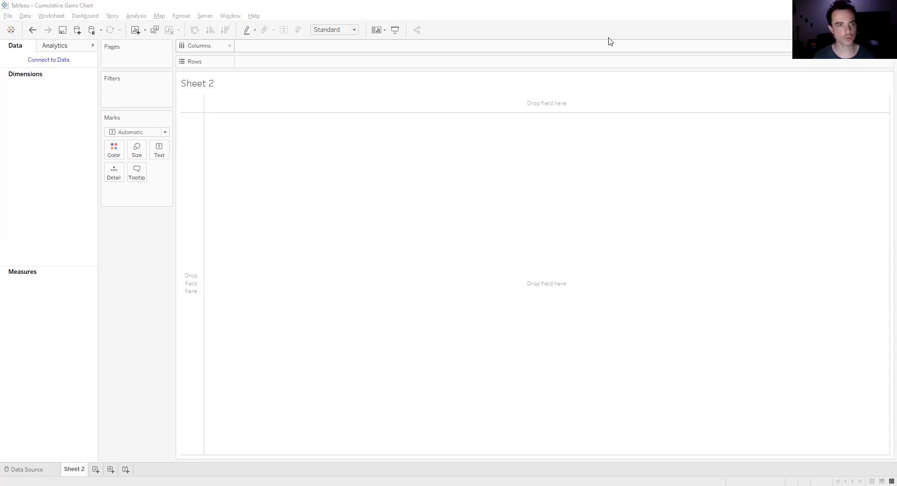
Connect the workbook to the ACTUALvsPRED.csv file in the YouTube folder as a new data source.
left_click(25, 17)
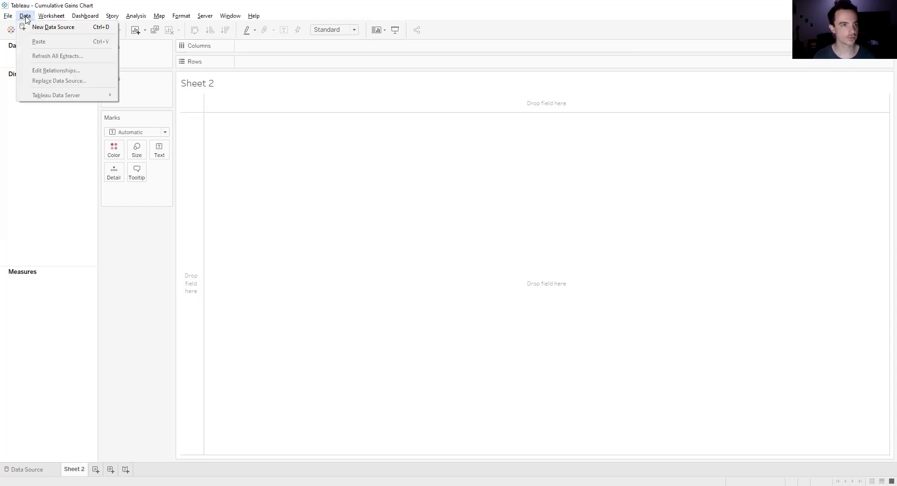
left_click(25, 16)
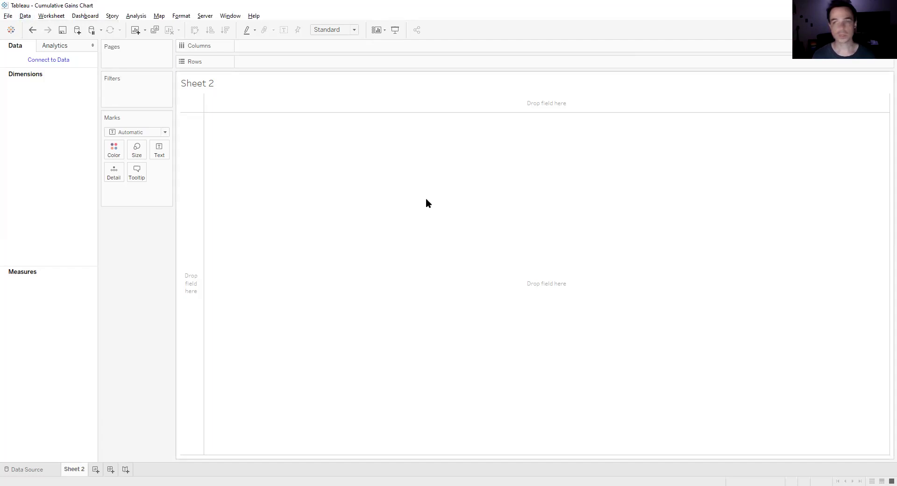
left_click(26, 16)
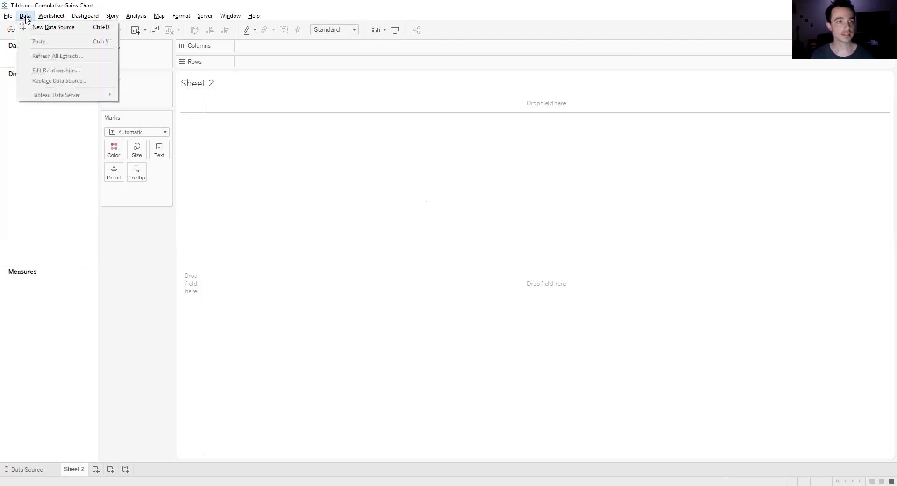
left_click(35, 27)
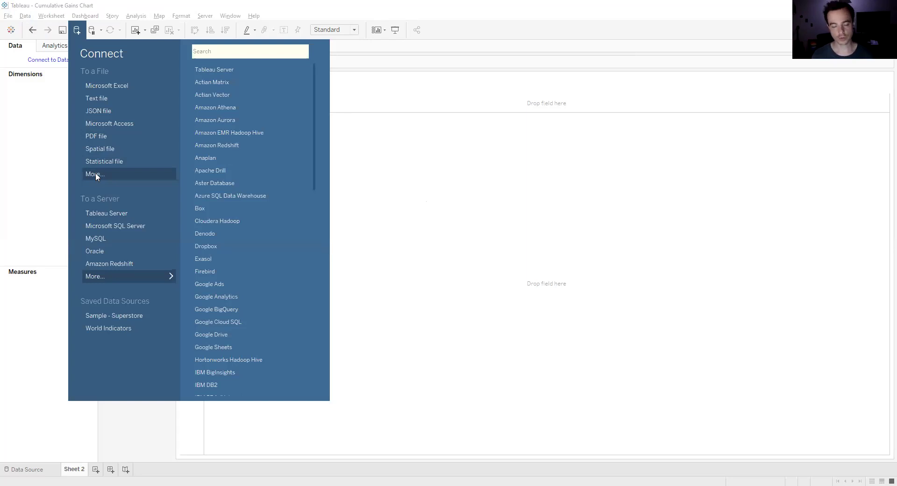
left_click(94, 174)
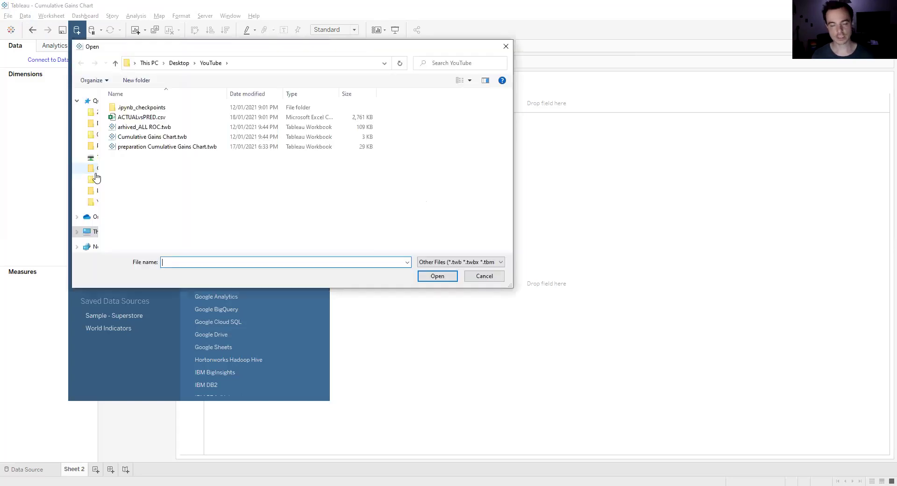
left_click(131, 120)
double_click(131, 120)
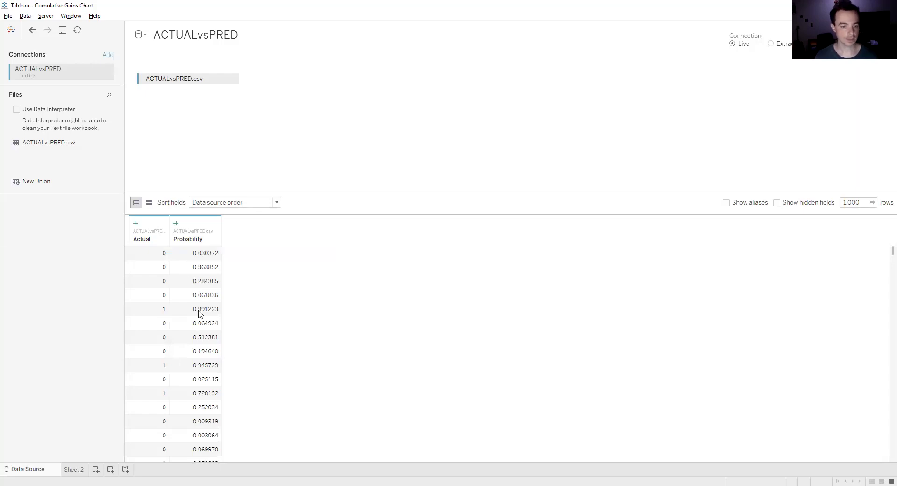
On Sheet 2, create calculated field DECILE with IF/ELSEIF tests of [Probability] <= {PERCENTILE([Probability], n)}, n from 0.10 to 1.00, returning 100 down to 10.
left_click(72, 469)
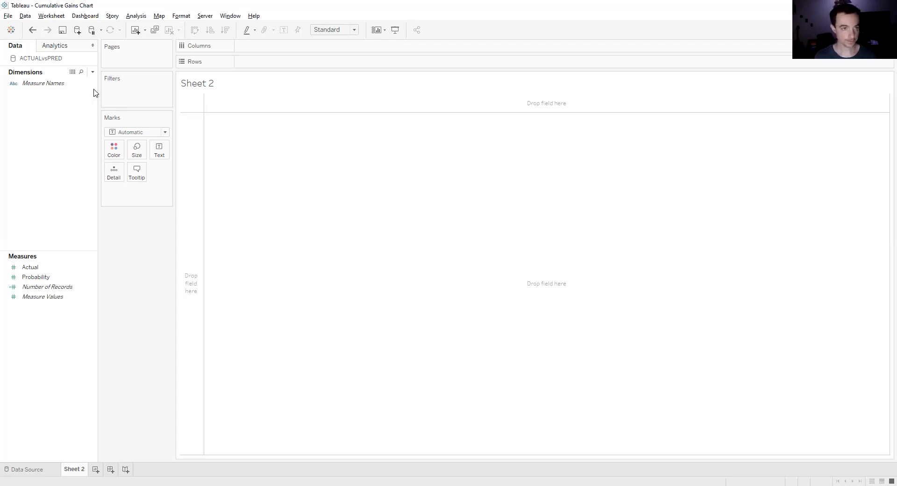
left_click(93, 72)
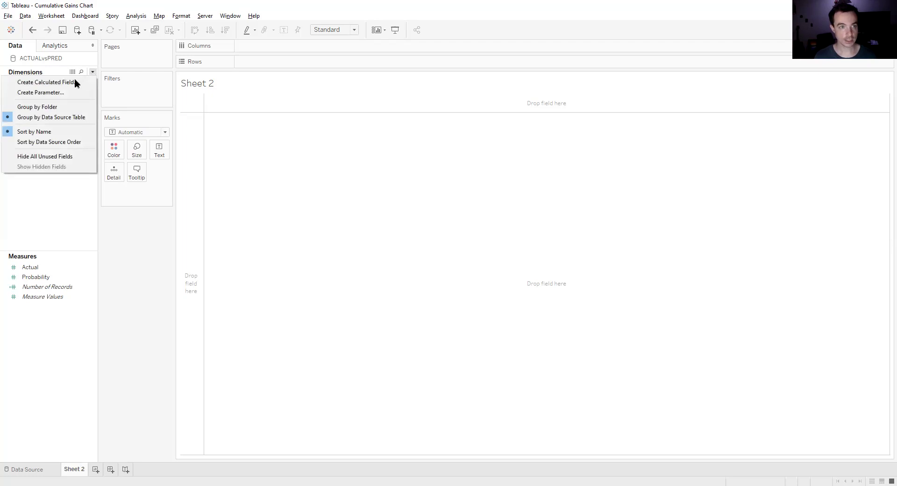
left_click(74, 82)
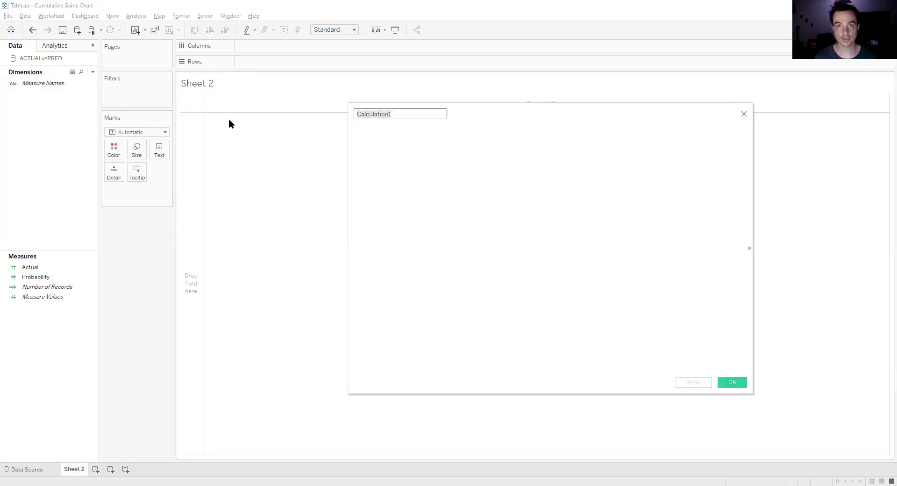
type("DECILE")
key("Tab")
type("IF   [Probability] <= {PERCENTILE([Probability], 0.10)} THEN 100 ELSEIF [Probability] <= {PERCENTILE([Probability], 0.20)} THEN 90 ELSEIF [Probability] <= {PERCENTILE([Probability], 0.30)} THEN 80 ELSEIF [Probability] <= {PERCENTILE([Probability], 0.40)} THEN 70 ELSEIF [Probability] <= {PERCENTILE([Probability], 0.50)} THEN 60 ELSEIF [Probability] <= {PERCENTILE([Probability], 0.60)} THEN 50 ELSEIF [Probability] <= {PERCENTILE([Probability], 0.70)} THEN 40 ELSEIF [Probability] <= {PERCENTILE([Probability], 0.80)} THEN 30 ELSEIF [Probability] <= {PERCENTILE([Probability], 0.90)} THEN 20 ELSEIF [Probability] <= {PERCENTILE([Probability], 1.00)} THEN 10 END")
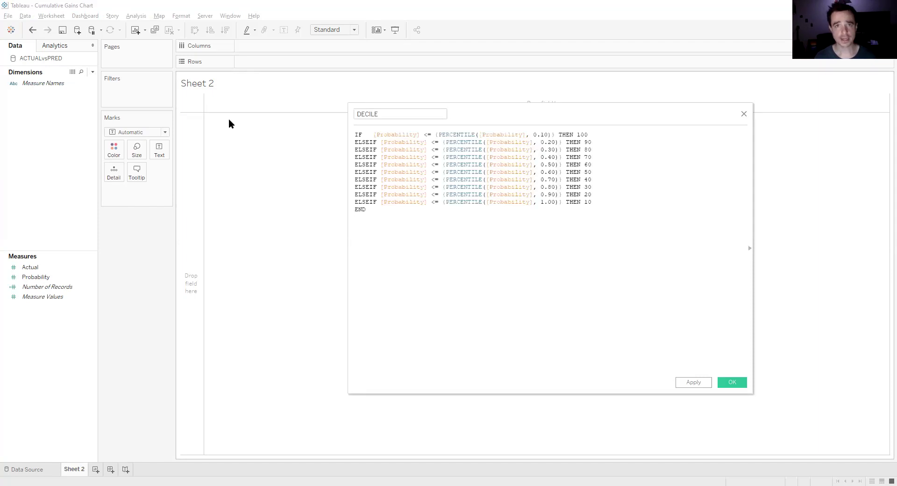
double_click(392, 134)
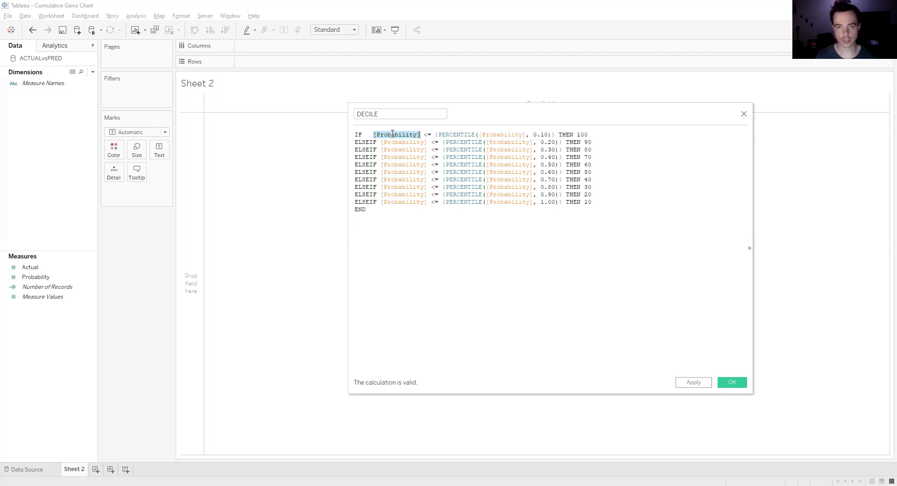
left_click(693, 382)
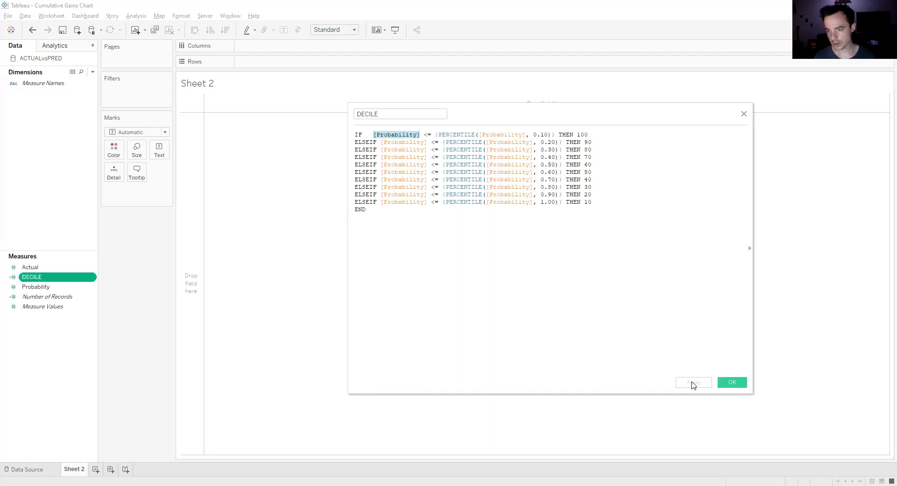
left_click(732, 382)
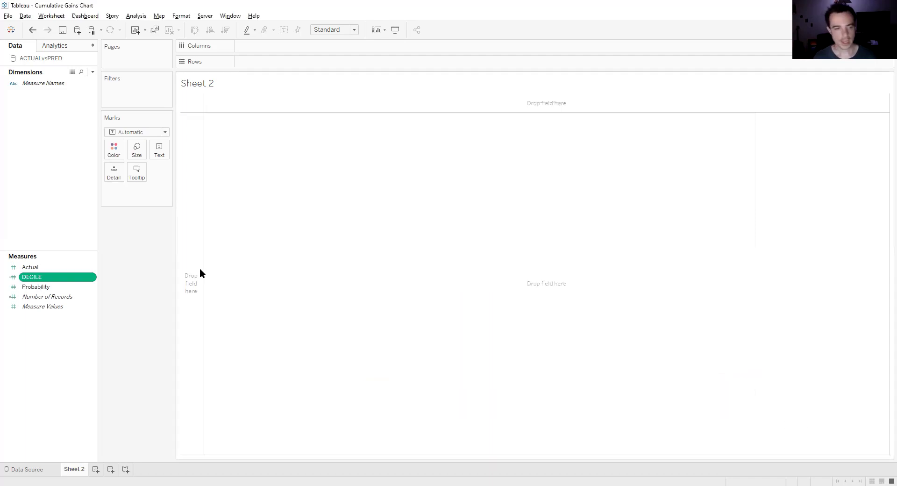
Convert the DECILE measure to a dimension.
right_click(50, 278)
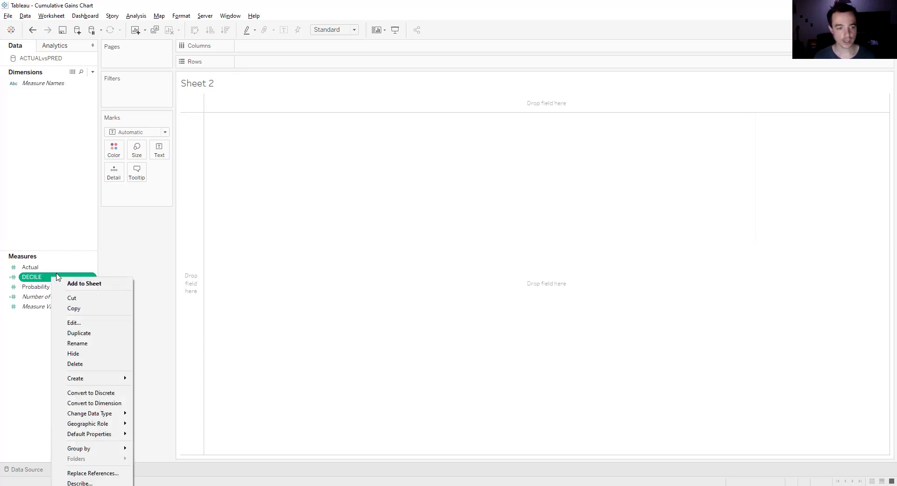
left_click(115, 406)
left_click_drag(32, 86, 152, 228)
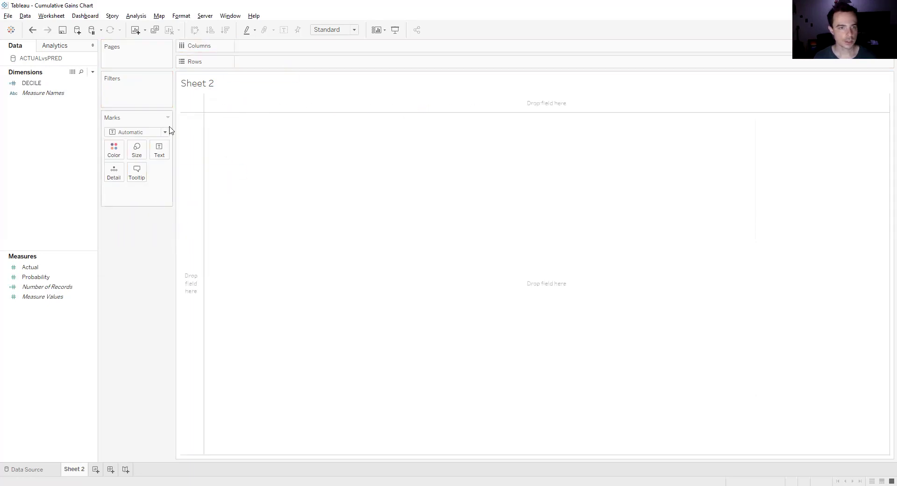
Set the mark type to Line and place DECILE on Columns.
left_click(165, 132)
left_click(127, 164)
left_click(33, 86)
left_click_drag(32, 86, 280, 51)
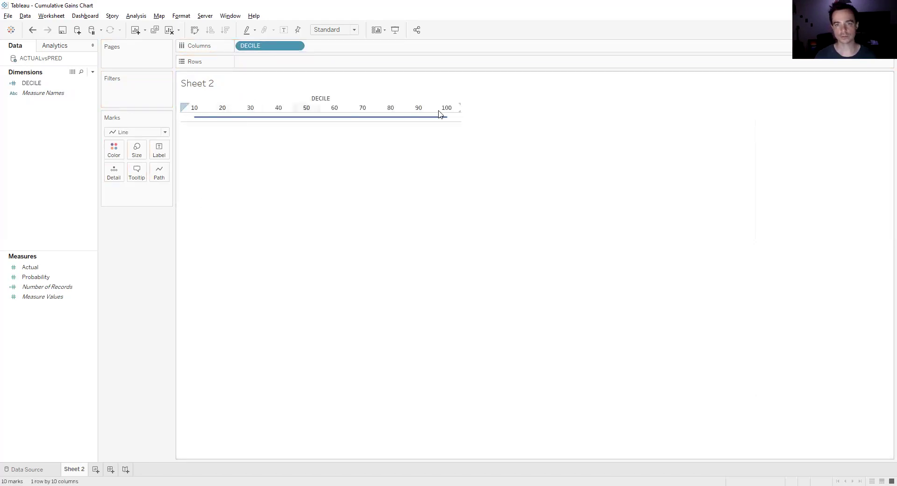
Place the Actual measure on Rows as a sum.
mouse_move(201, 120)
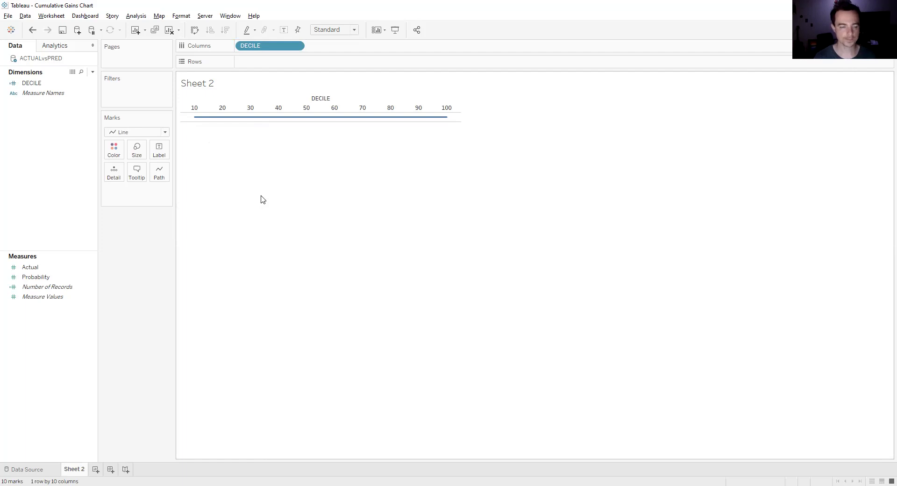
left_click(35, 277)
left_click(32, 271)
left_click_drag(31, 270, 265, 66)
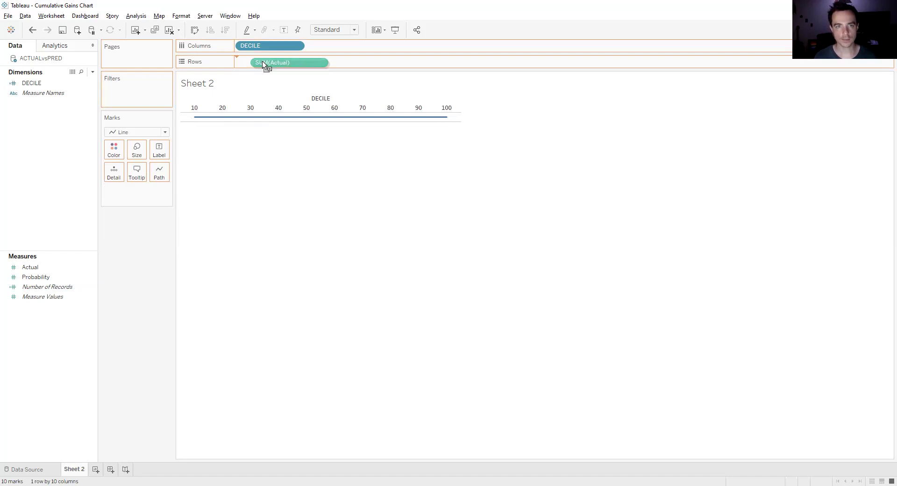
left_click_drag(265, 66, 263, 65)
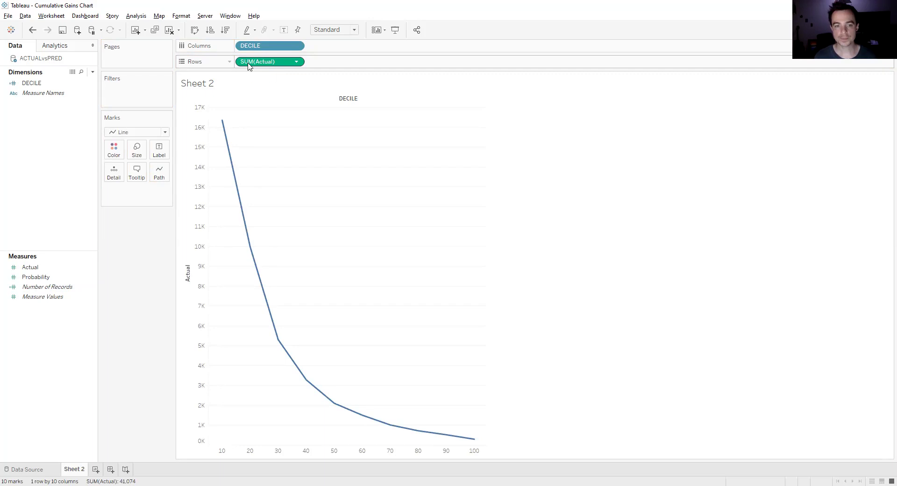
Add a table calculation to SUM(Actual) with Running Total as the calculation type.
left_click(301, 65)
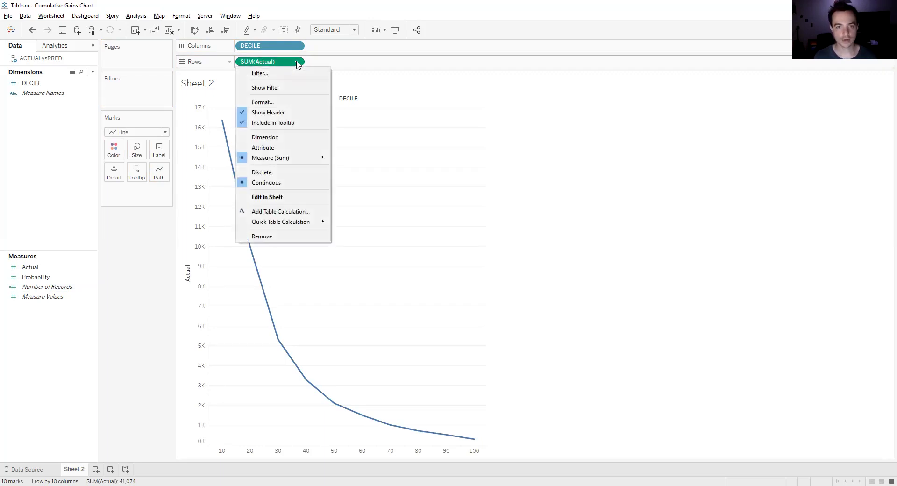
left_click(297, 213)
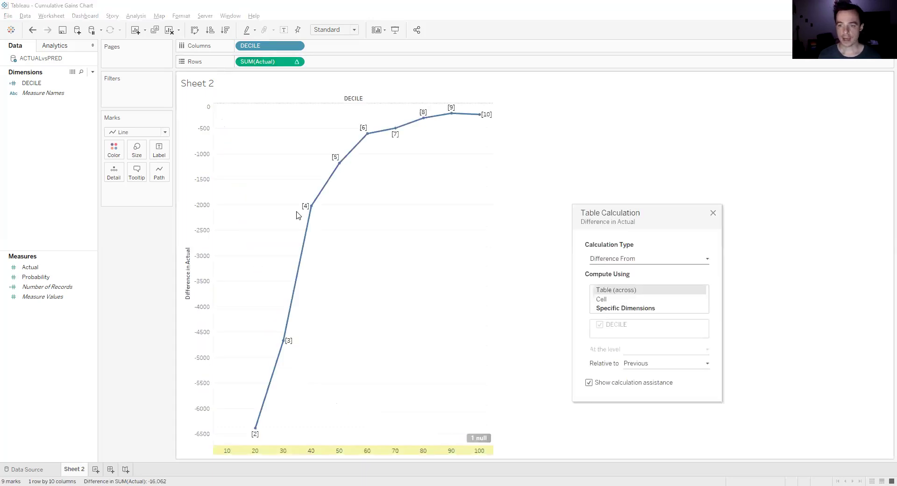
left_click(624, 260)
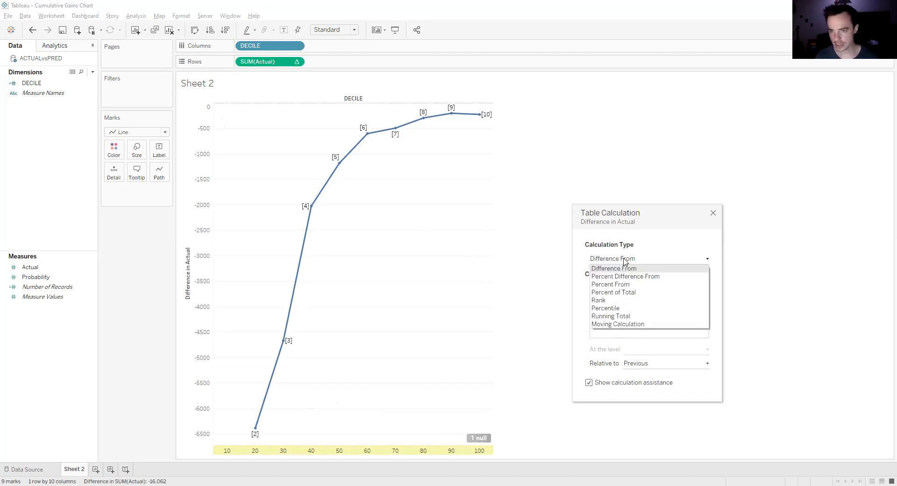
left_click(625, 317)
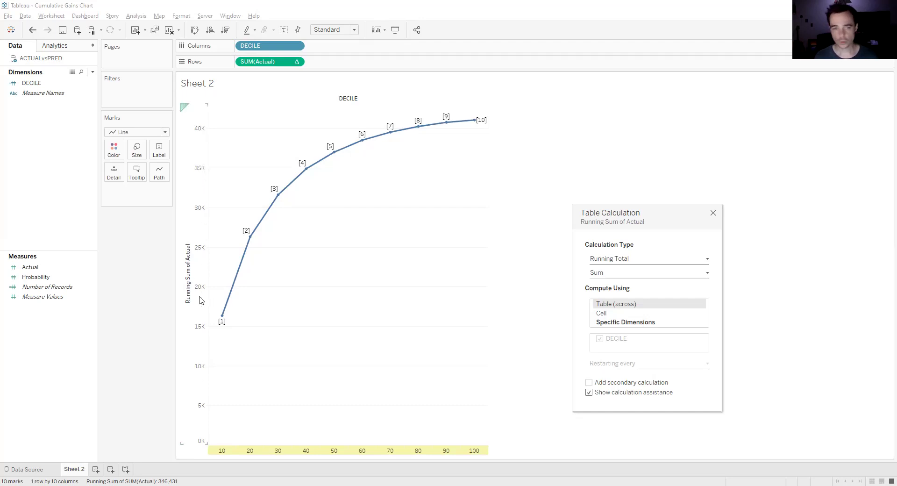
Add a secondary calculation of type Percent of Total to the running total and close the table calculation settings.
left_click(589, 383)
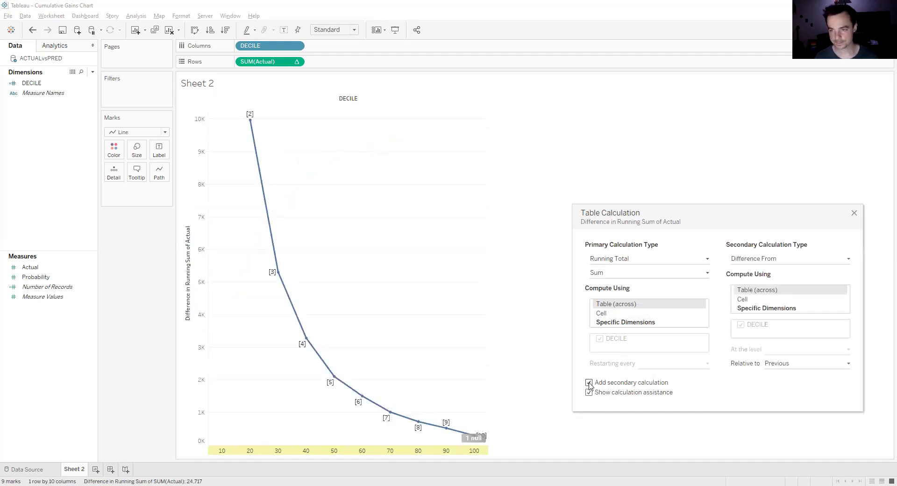
left_click(775, 259)
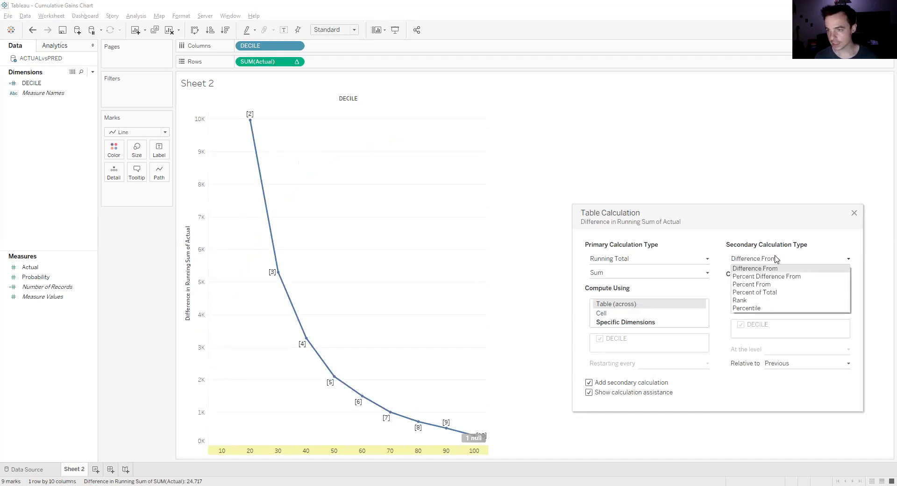
left_click(764, 293)
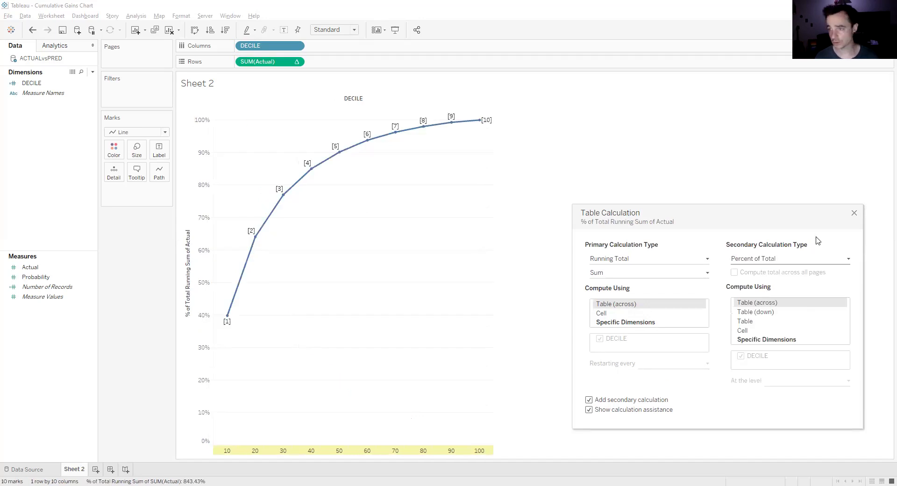
left_click(518, 346)
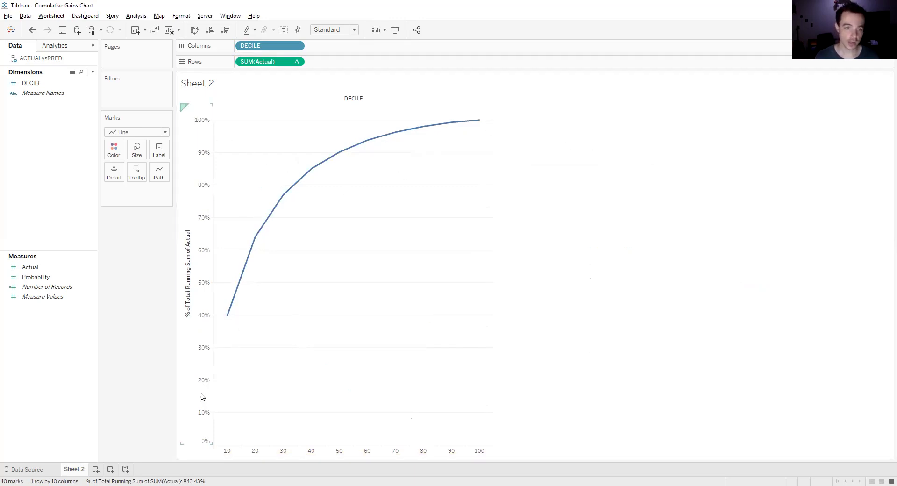
mouse_move(228, 317)
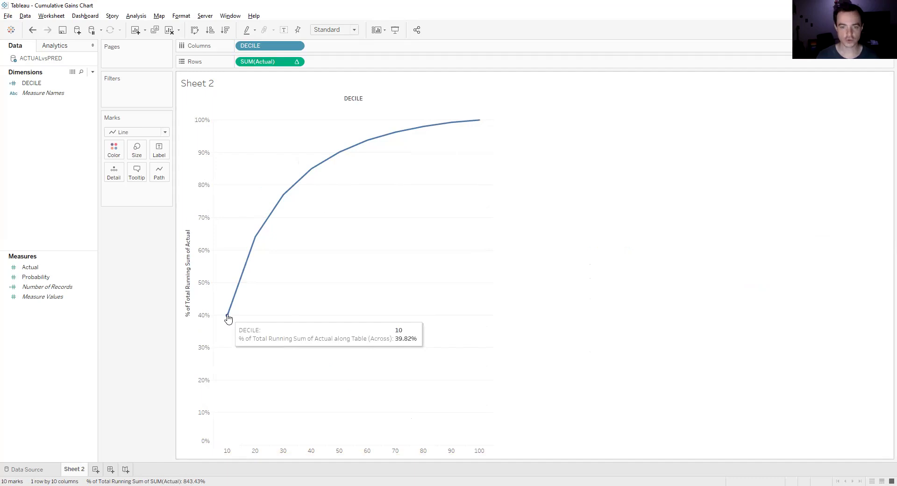
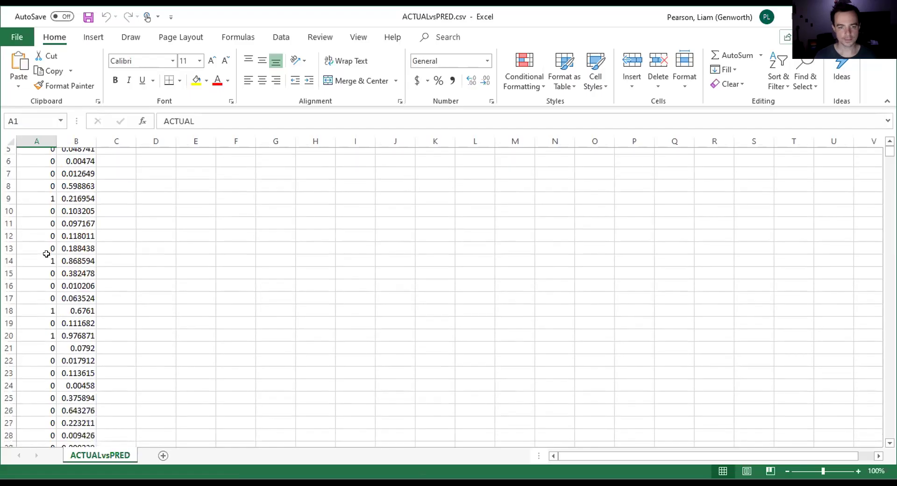
In the ACTUALvsPRED.csv sheet in Excel, insert a blank row directly below the header row.
scroll(44, 262, "up", 5)
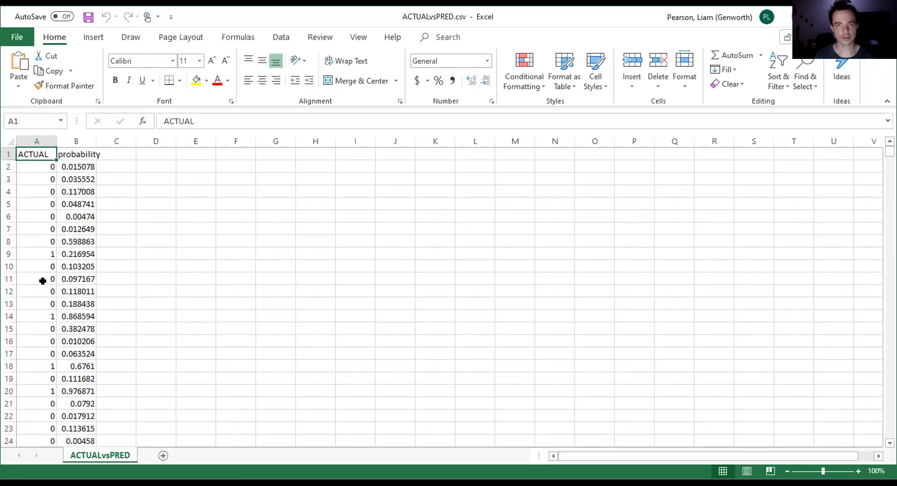
left_click(149, 238)
left_click(7, 164)
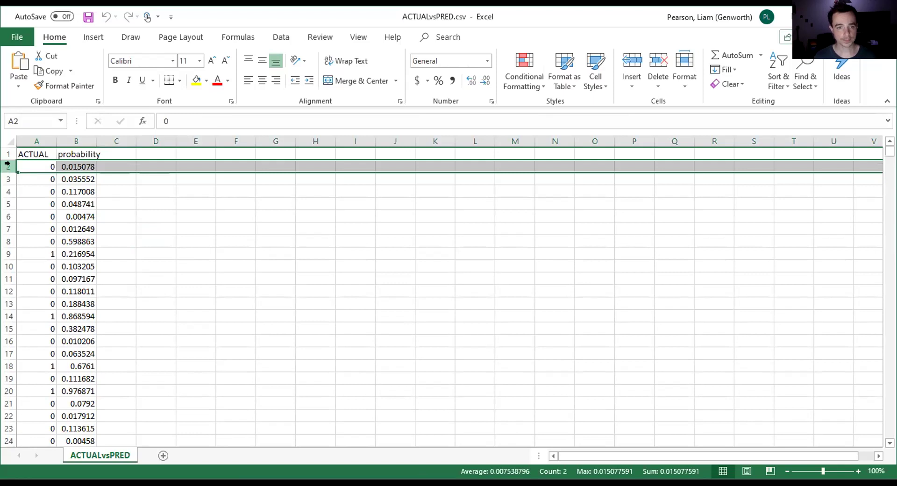
right_click(8, 165)
left_click(59, 254)
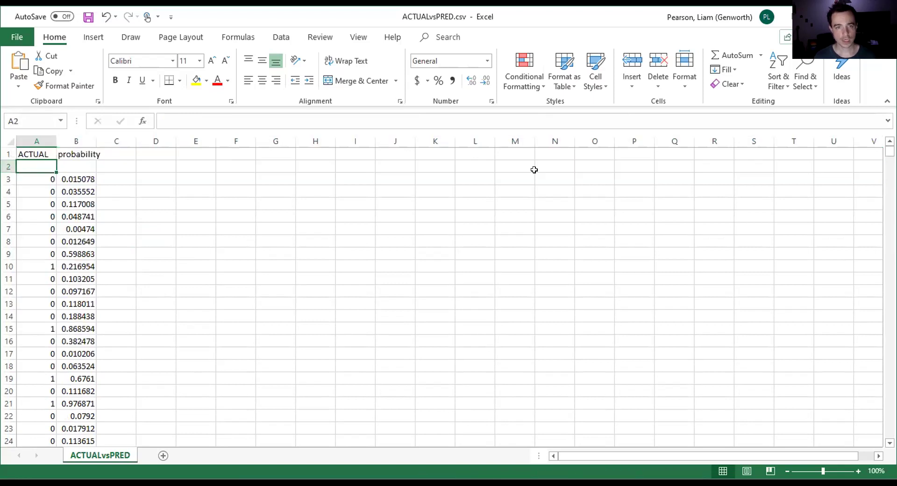
Fill the blank row 2 with 0 under ACTUAL and -999 under probability.
type("0")
key("Tab")
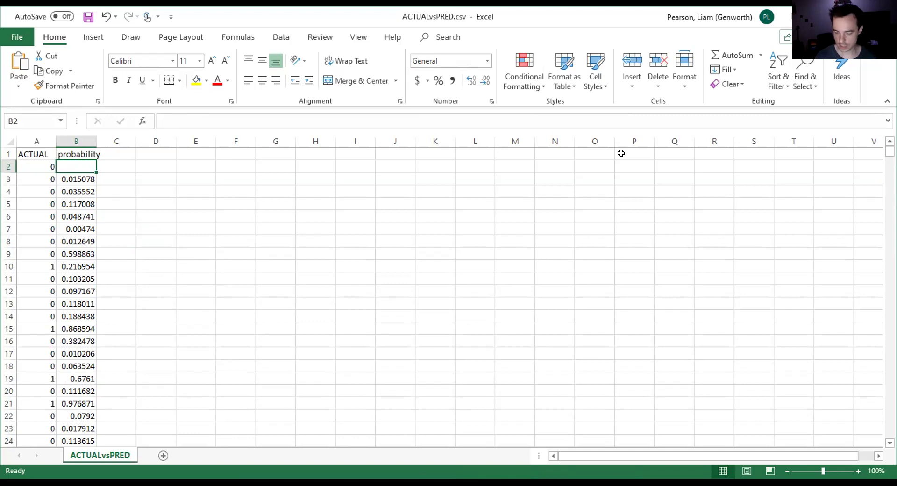
type("-999")
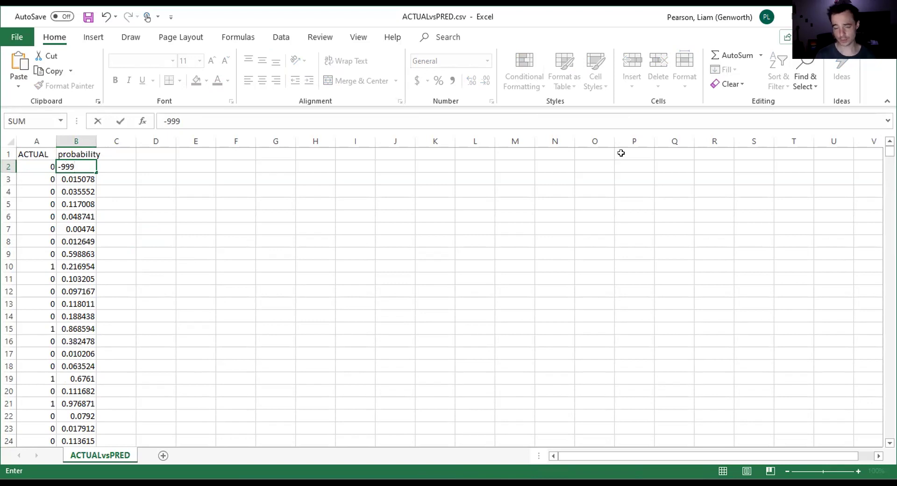
key("Return")
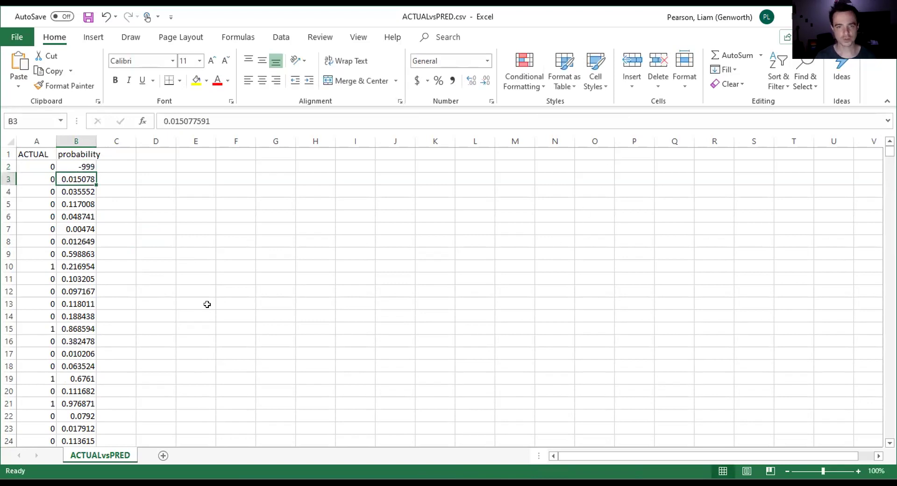
Save ACTUALvsPRED.csv in Excel, then switch to Tableau and refresh the ACTUALvsPRED data source.
left_click(182, 230)
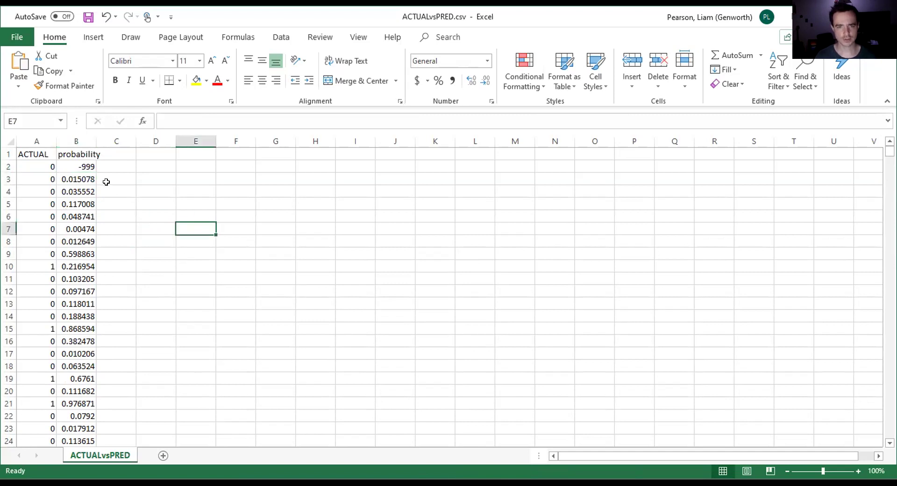
left_click(84, 168)
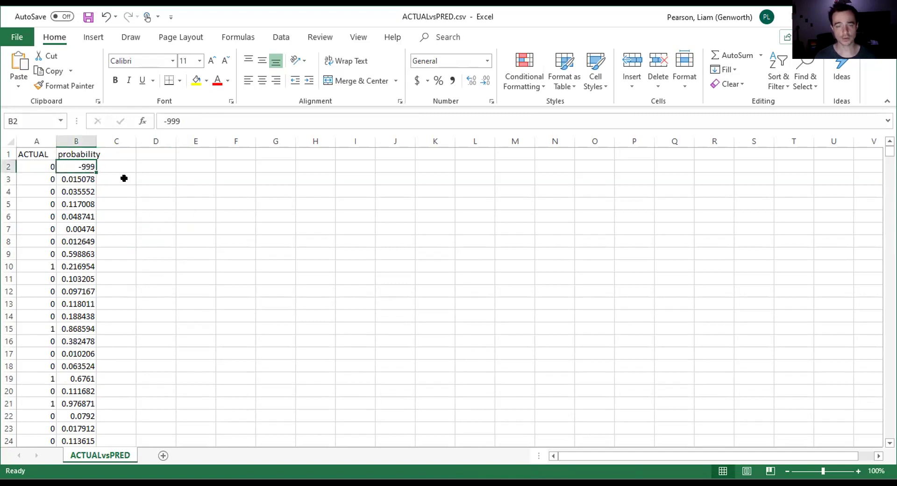
left_click(87, 19)
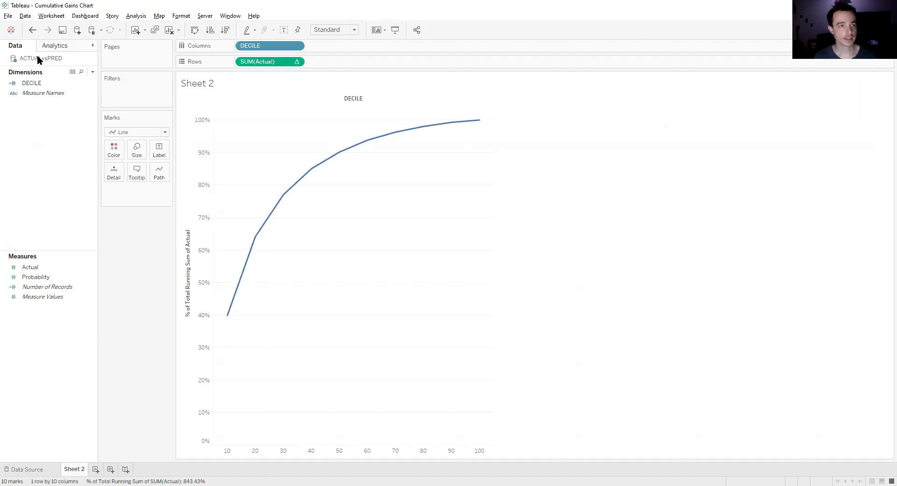
right_click(39, 58)
left_click(70, 76)
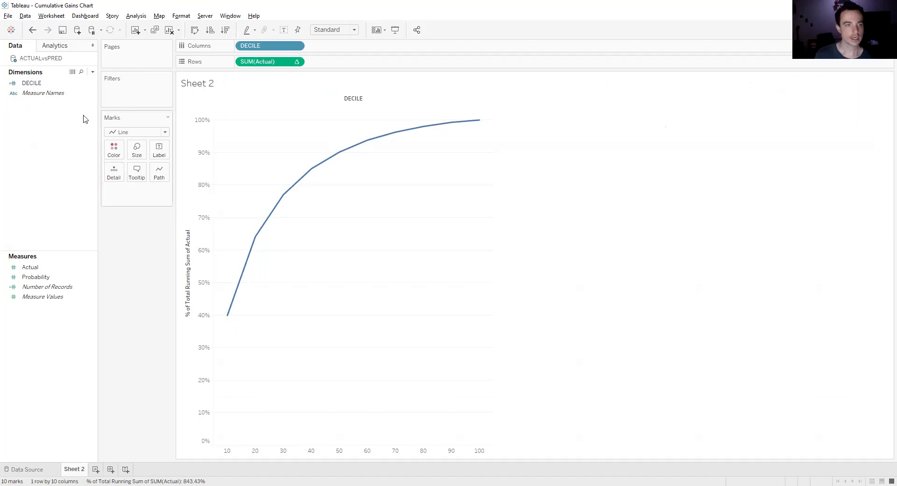
Insert "IF [Probability]==-999 THEN 0 // dummy value for the origin" as the first line of the DECILE calculated field.
left_click(41, 83)
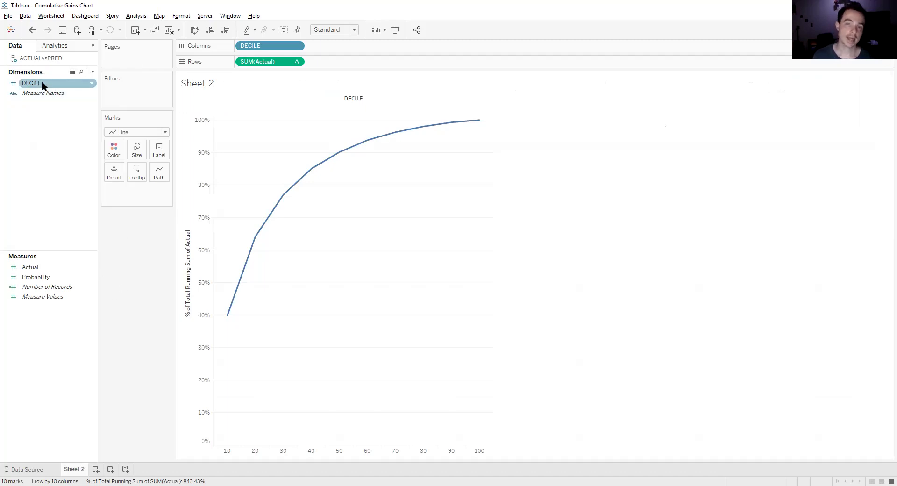
right_click(55, 85)
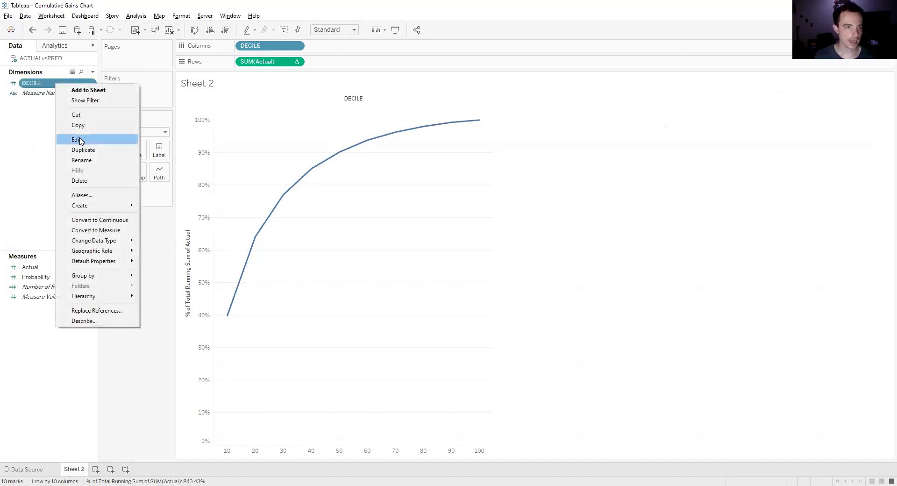
left_click(78, 139)
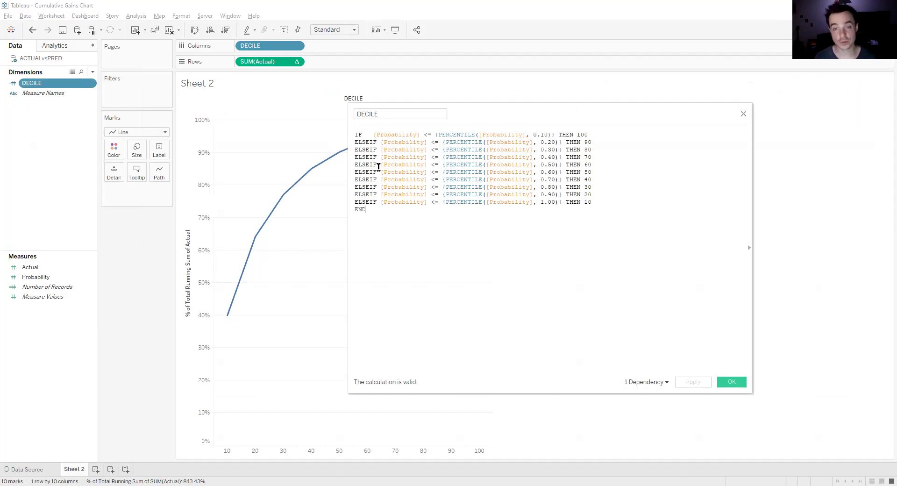
left_click(357, 135)
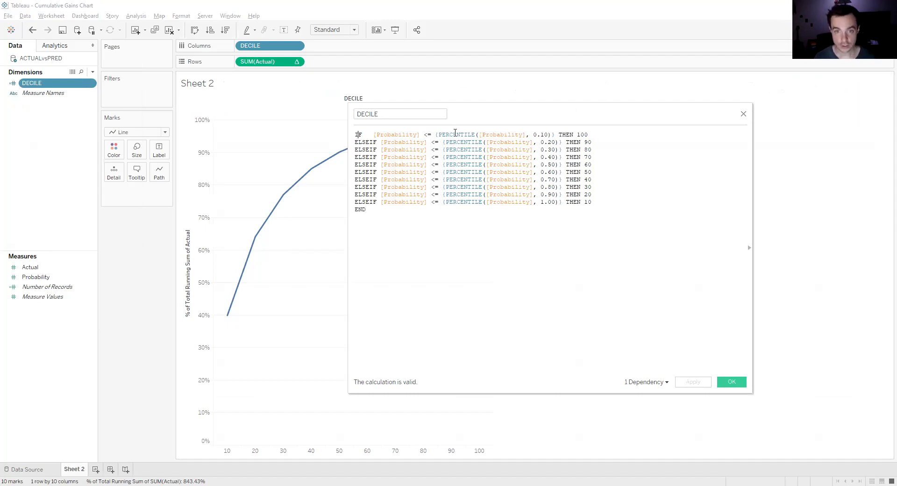
key("Return")
type("IF [Probability]==-999 THEN 0 // dummy value for the origin")
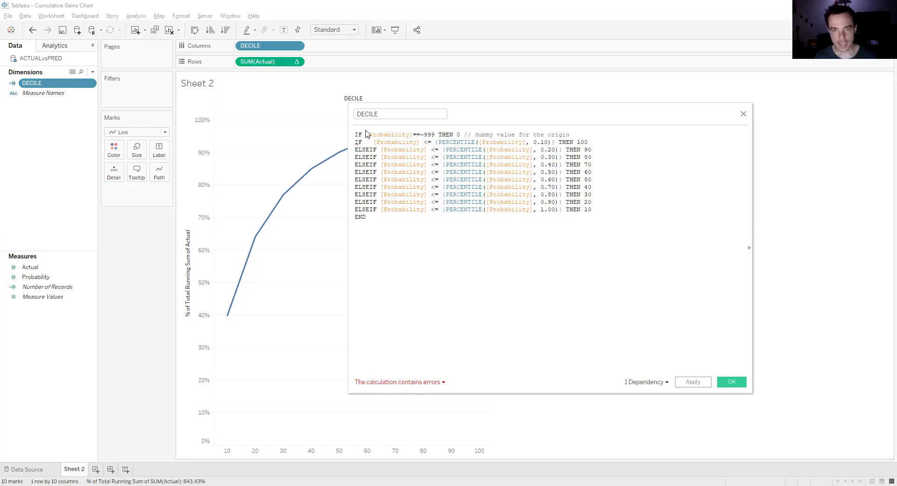
Change the second line's IF to ELSEIF, remove its extra spaces, and apply and save the DECILE calculation.
mouse_move(356, 142)
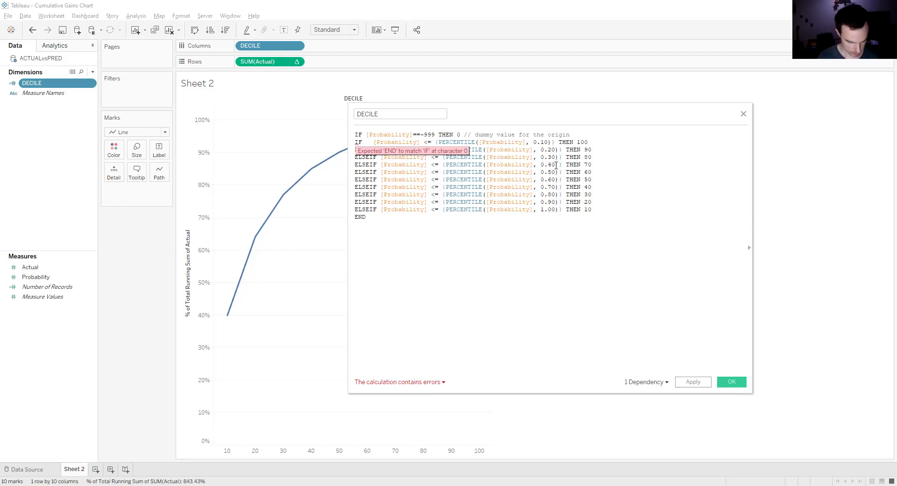
type("EL")
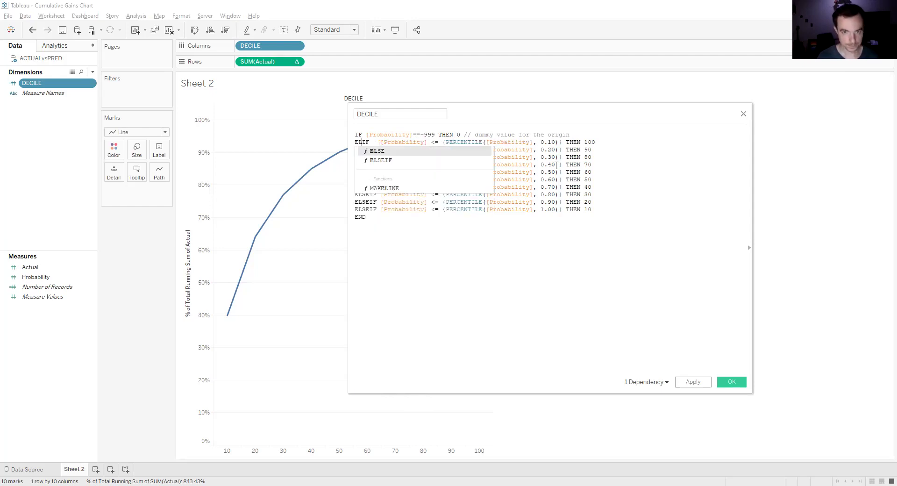
left_click(396, 161)
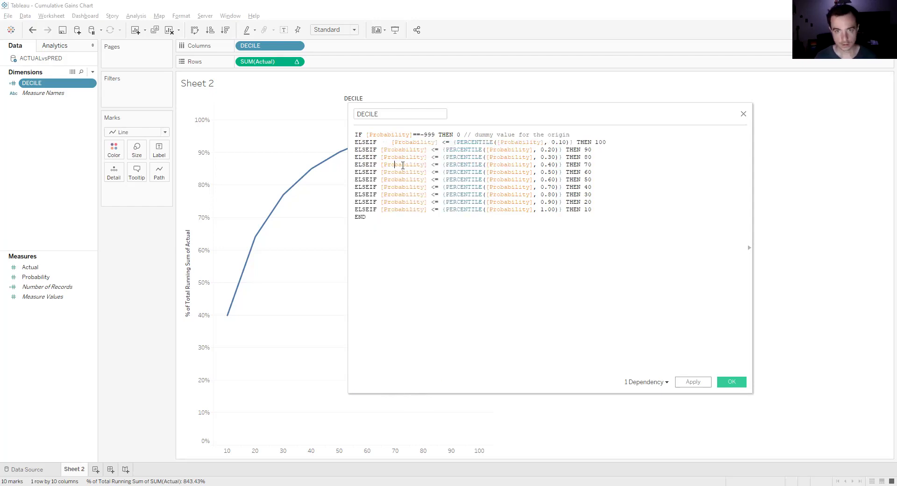
key("Left")
key("Left")
key("Left")
key("BackSpace")
key("BackSpace")
left_click(693, 382)
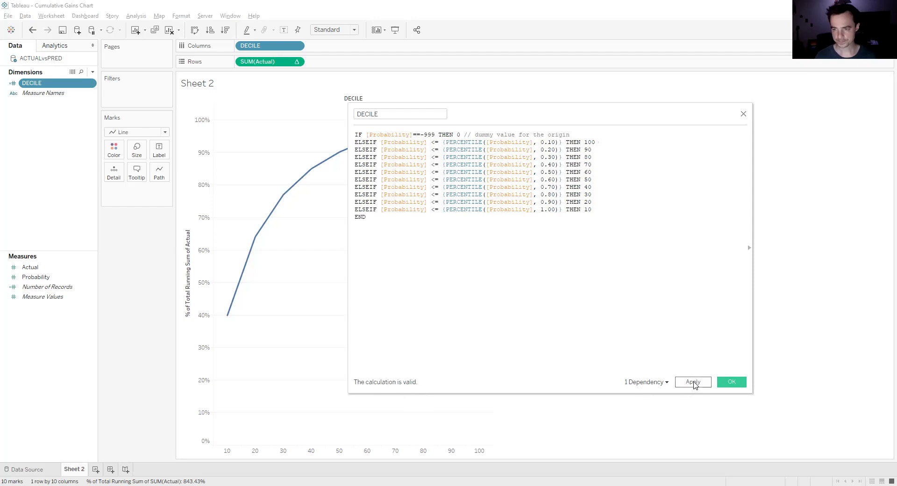
left_click(731, 382)
Give the 0 header of DECILE on the chart's horizontal axis a blank alias.
mouse_move(509, 125)
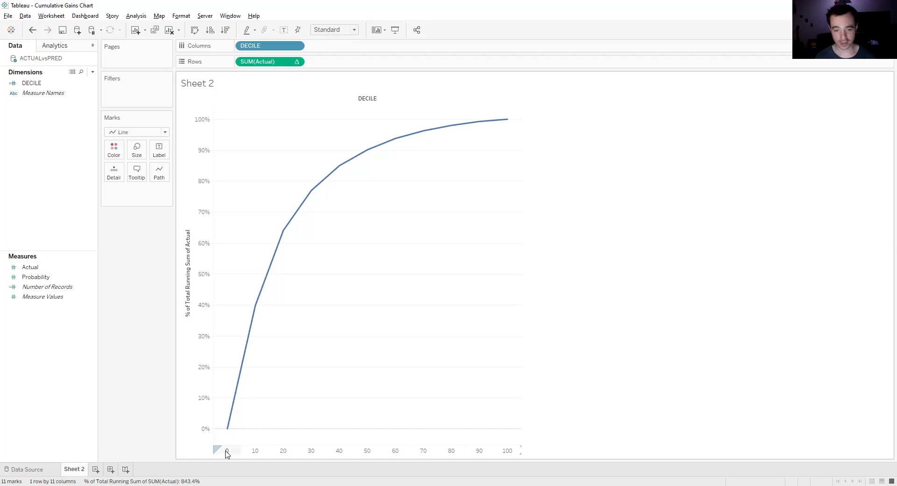
mouse_move(228, 432)
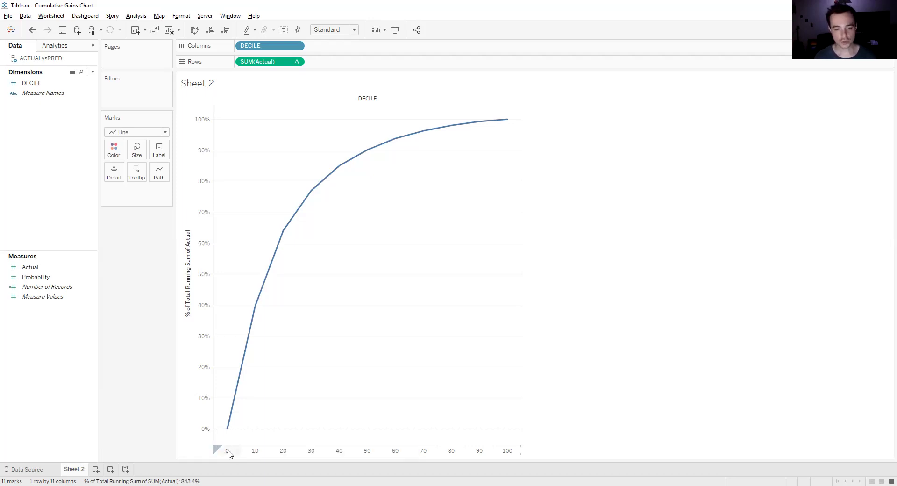
right_click(228, 452)
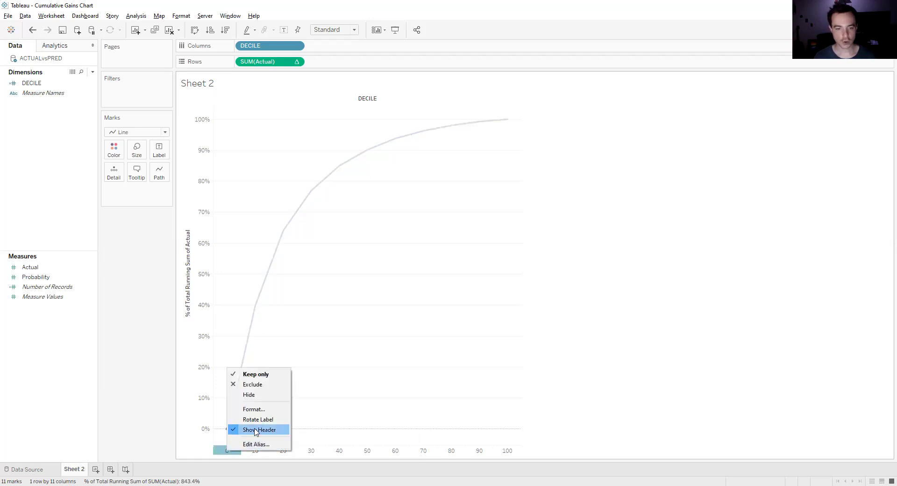
left_click(258, 443)
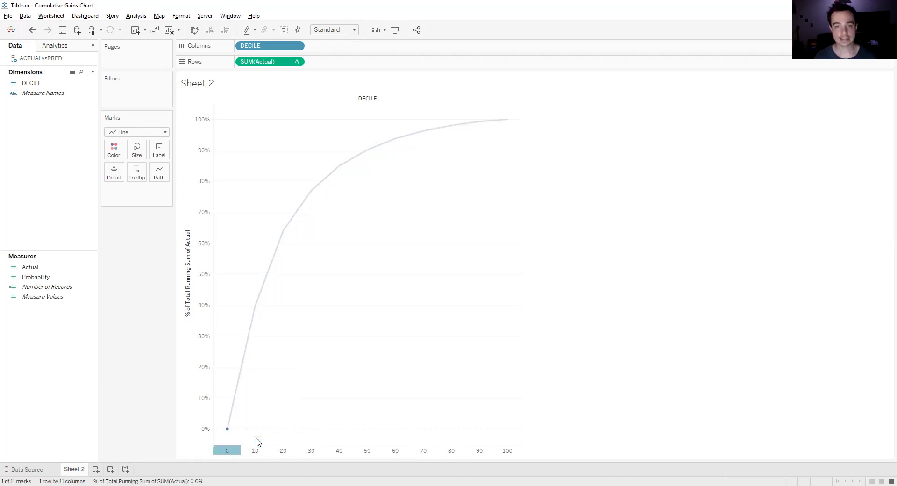
right_click(226, 452)
left_click(239, 445)
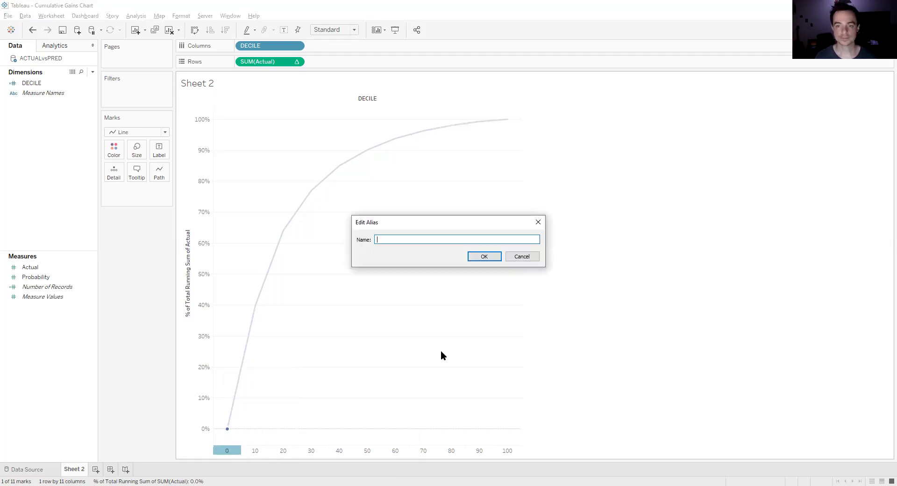
left_click(483, 258)
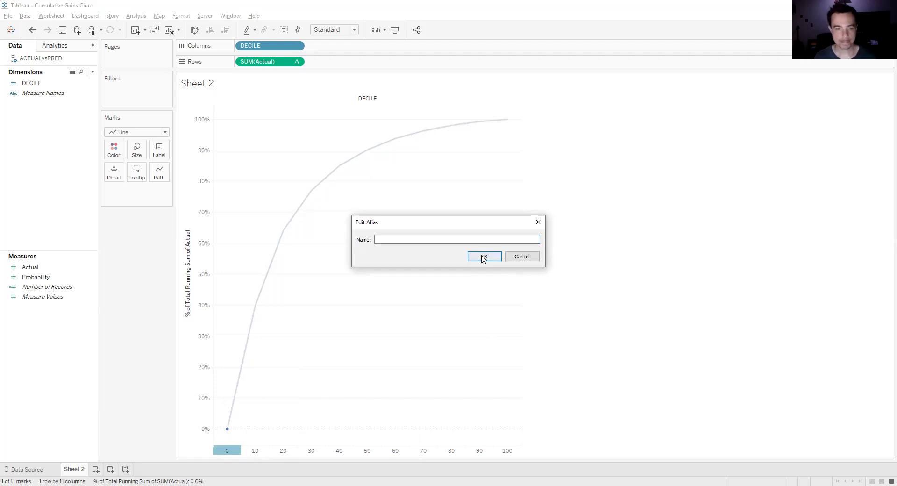
mouse_move(232, 432)
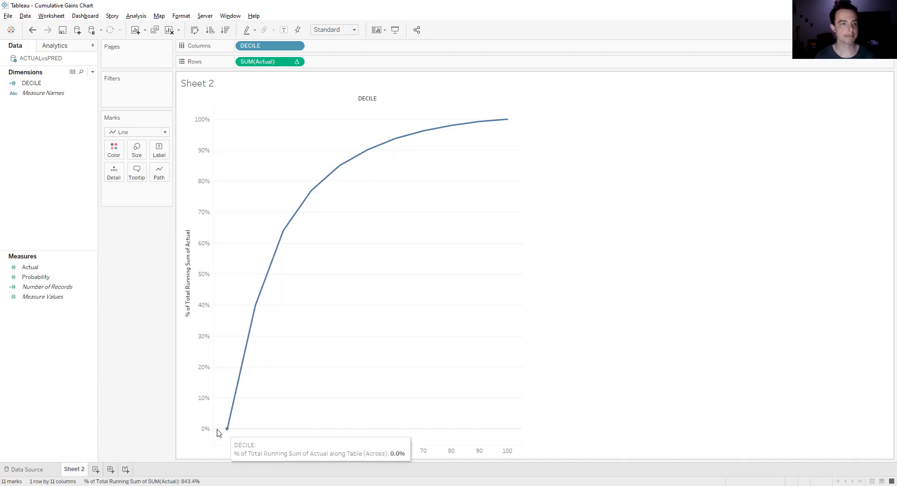
Copy the DECILE calculated field and paste it as a second field in the data source.
left_click_drag(47, 287, 135, 311)
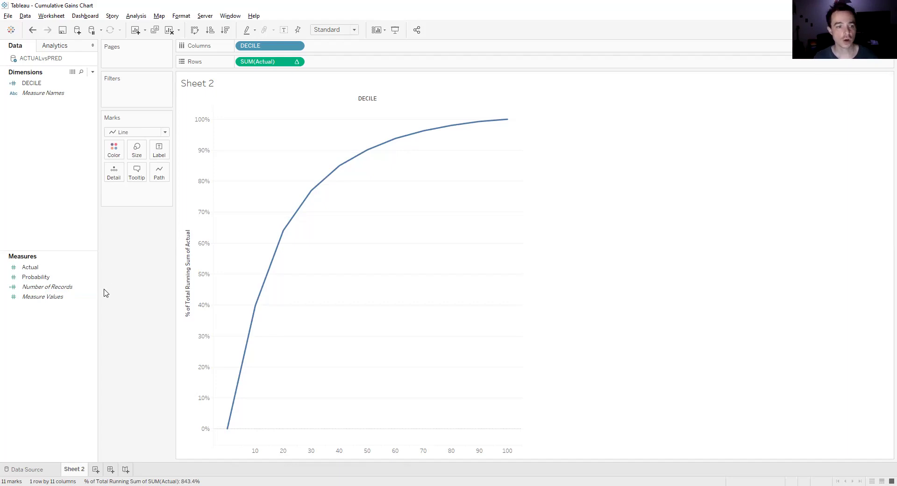
left_click(34, 84)
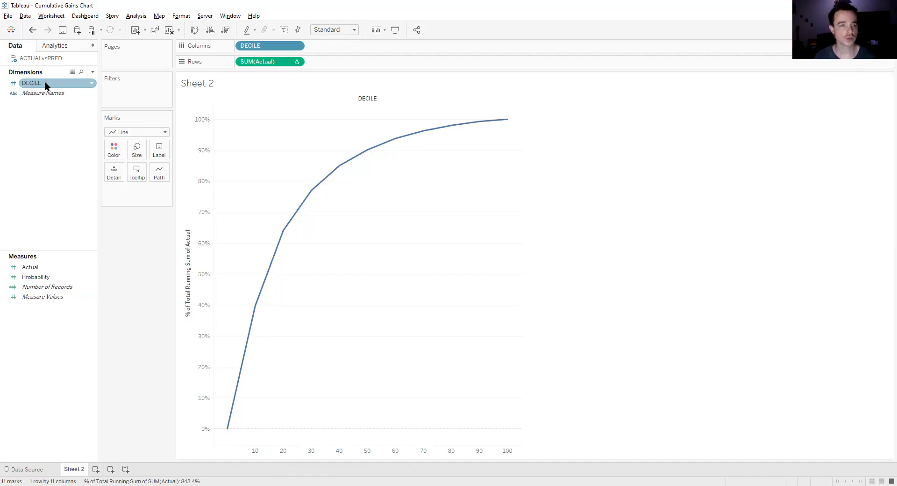
right_click(44, 82)
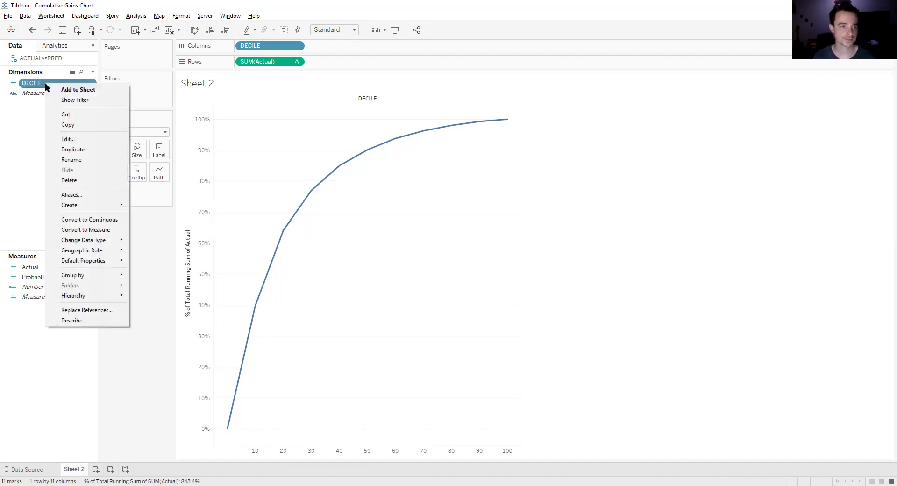
left_click(76, 126)
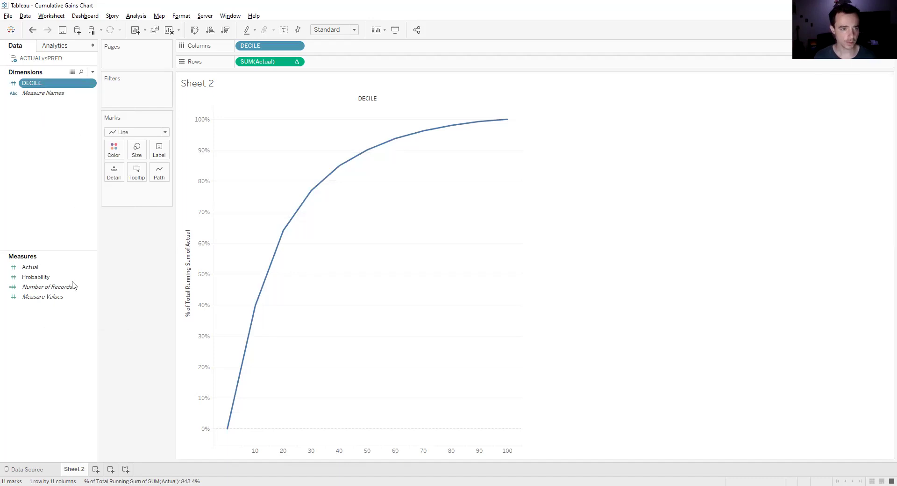
right_click(33, 337)
left_click(59, 334)
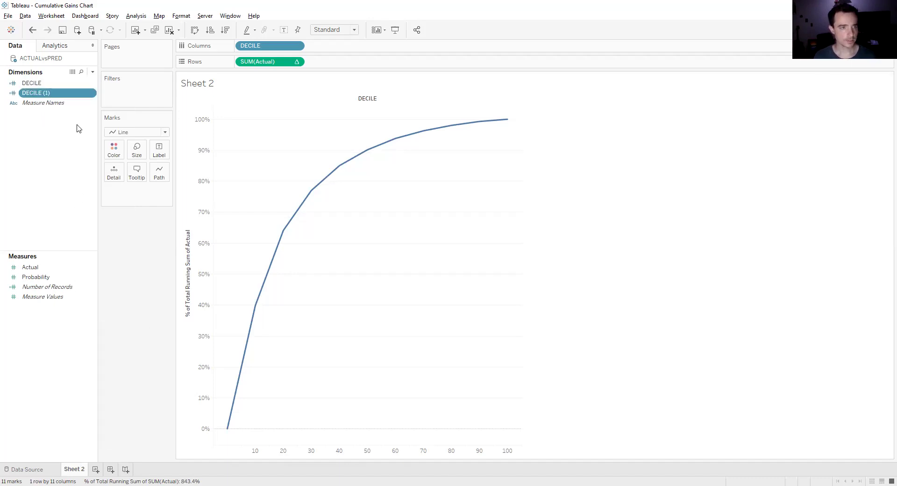
Rename the copied DECILE field as Reference Line.
left_click(92, 95)
left_click(128, 181)
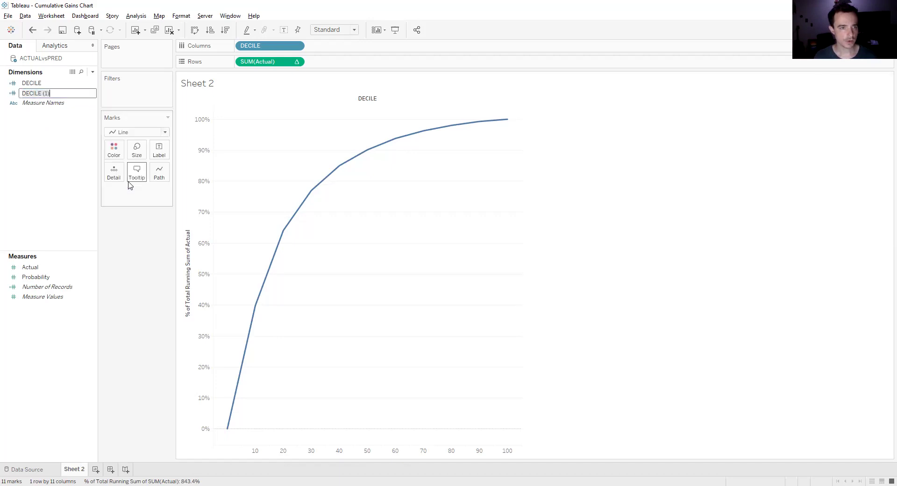
type("Reference Line")
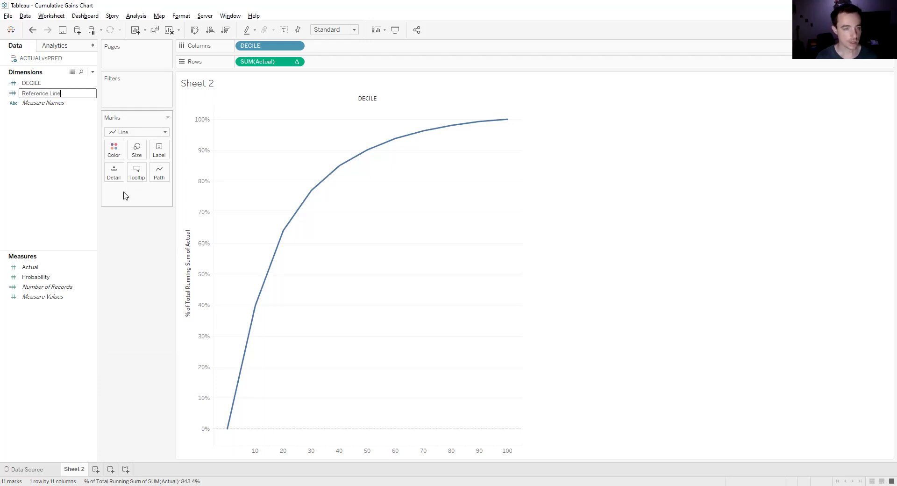
key("Return")
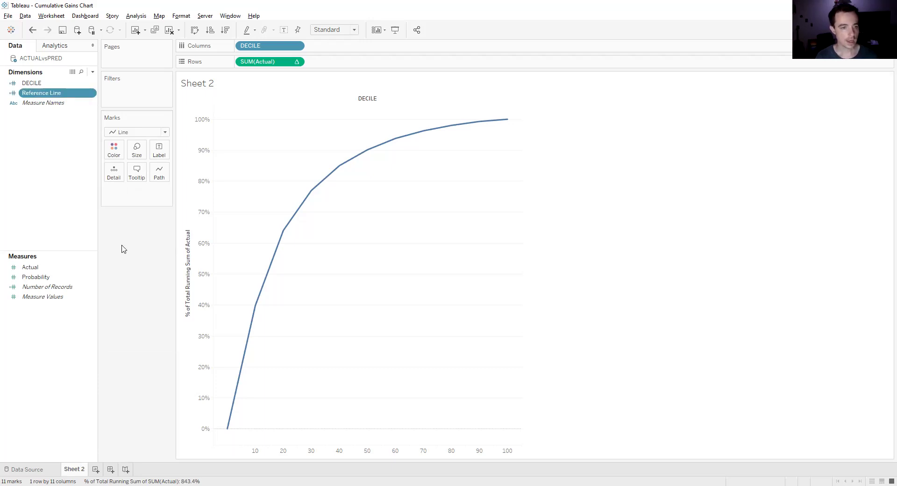
Convert Reference Line to a measure and add it to Rows after SUM(Actual).
left_click(91, 94)
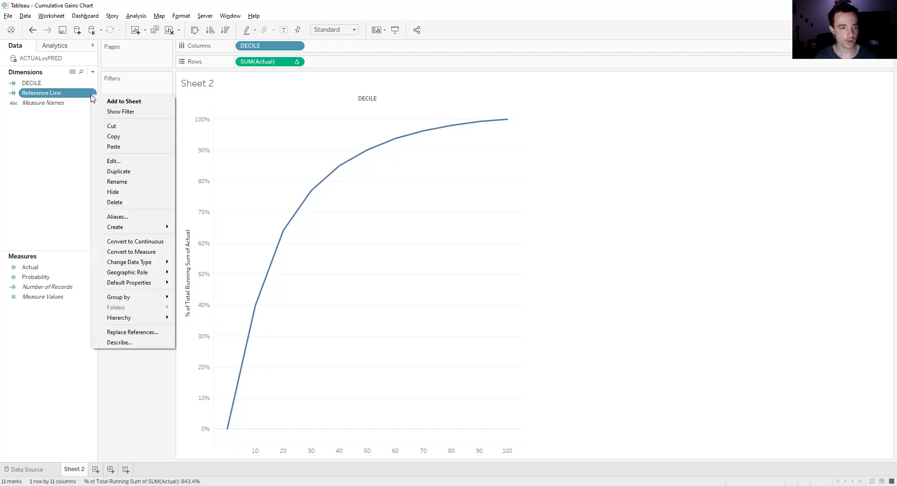
mouse_move(138, 264)
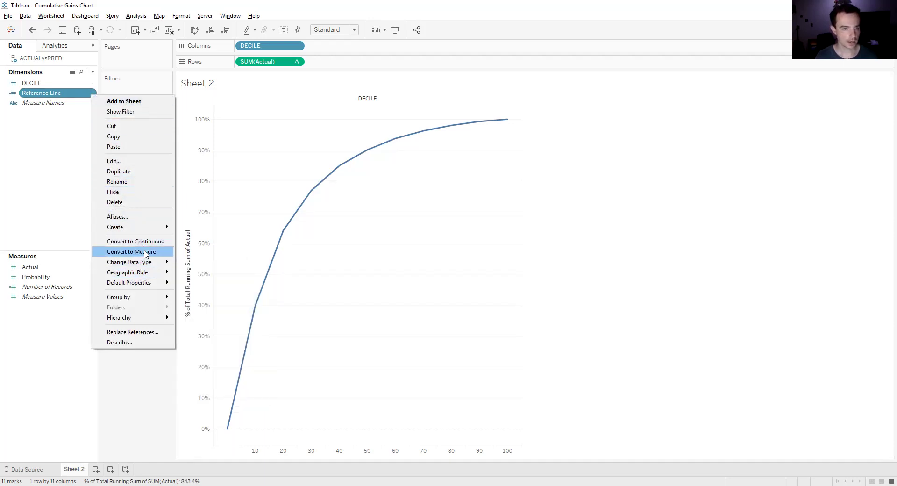
left_click(146, 254)
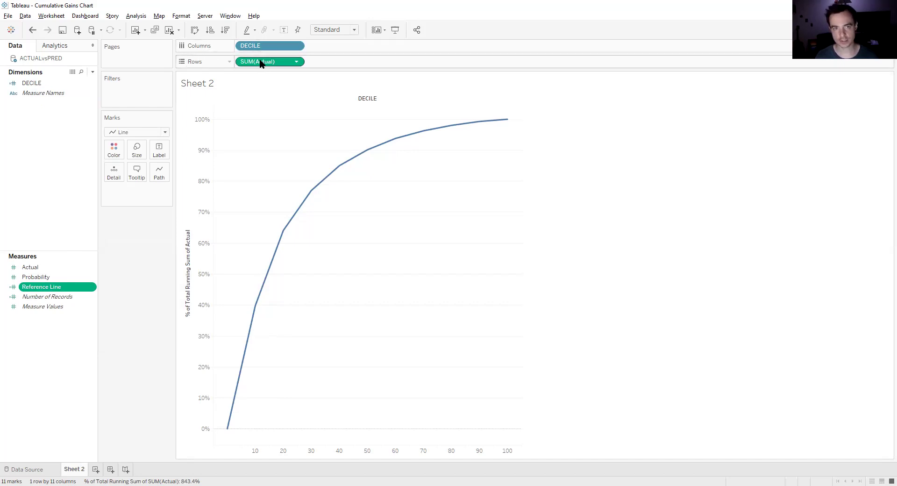
left_click_drag(41, 287, 345, 65)
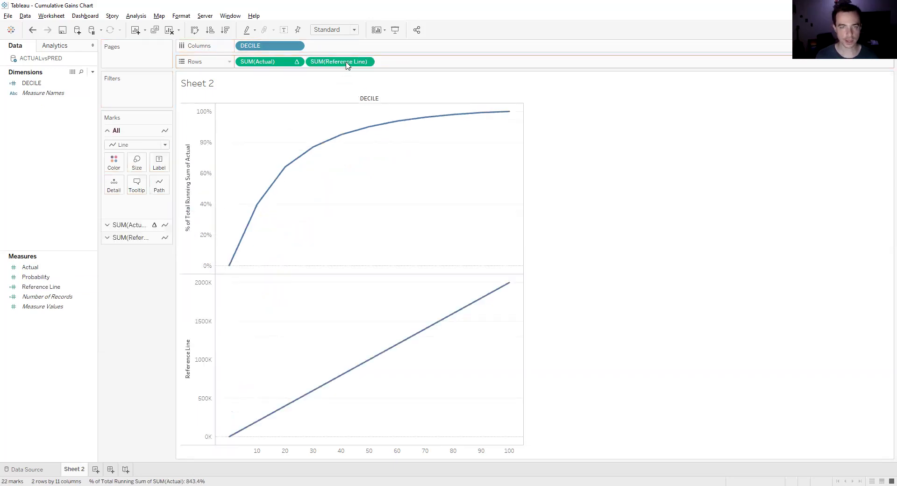
Set SUM(Reference Line) to Dual Axis so it shares one chart with SUM(Actual).
mouse_move(446, 124)
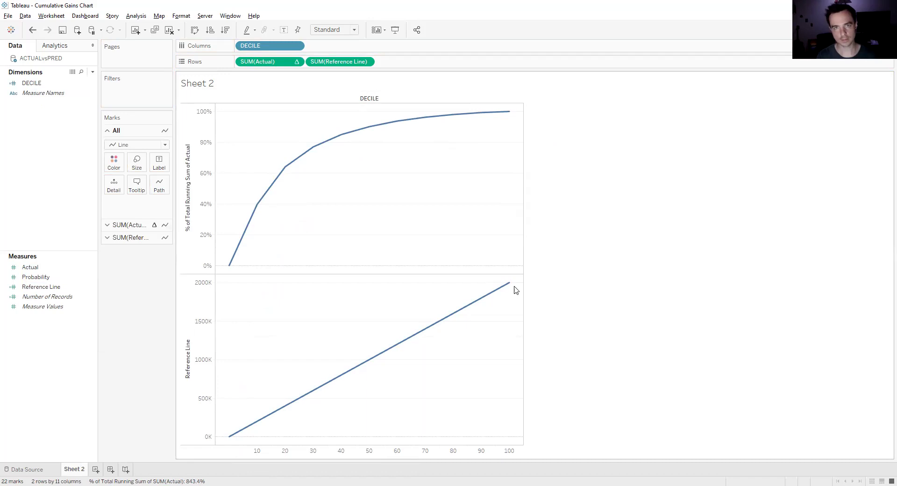
left_click(366, 62)
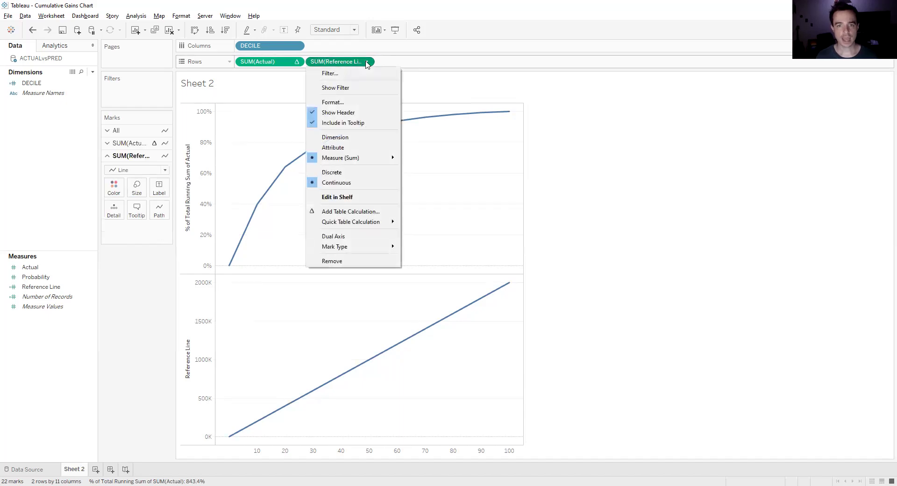
left_click(343, 237)
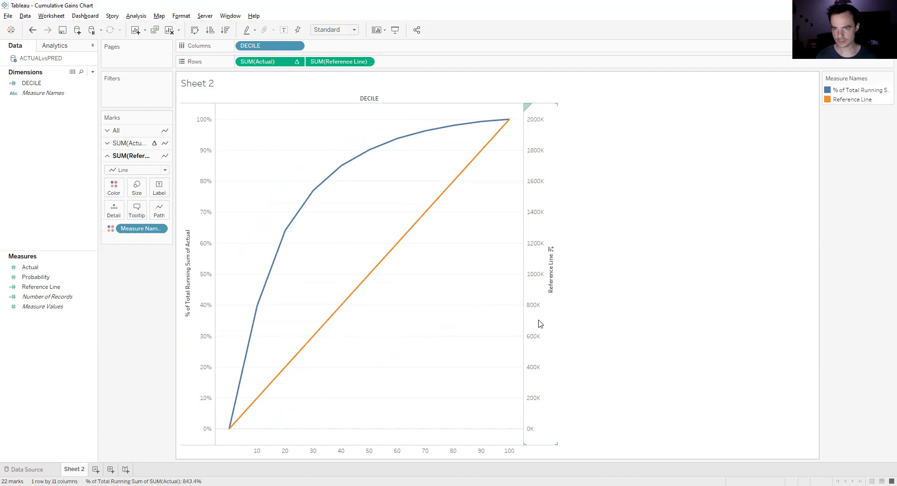
Hide the header of the secondary Reference Line axis on the dual-axis chart.
right_click(535, 164)
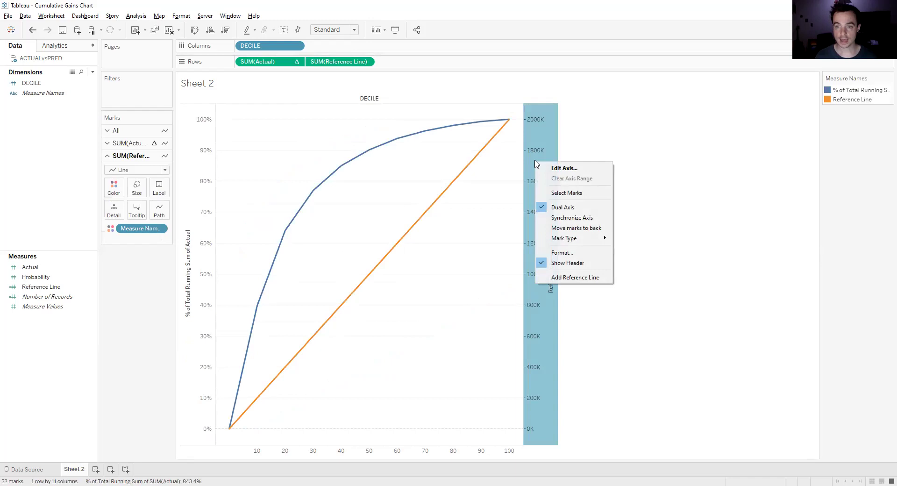
left_click(576, 264)
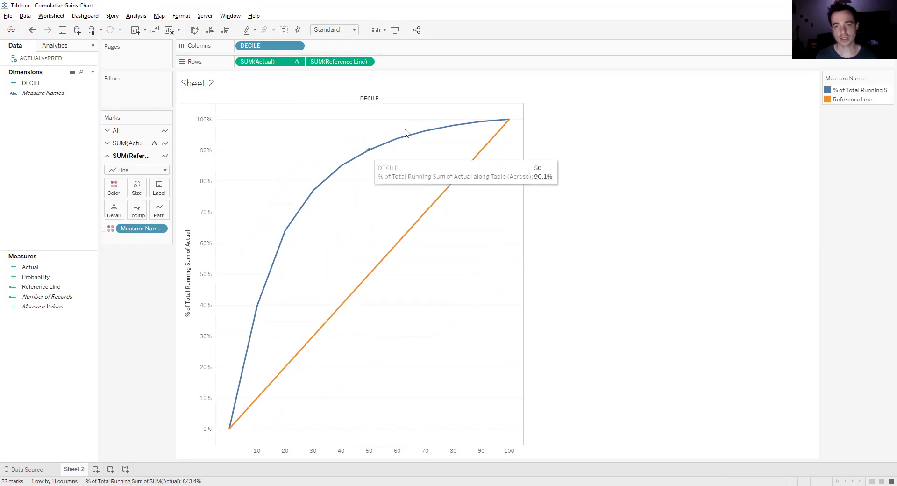
mouse_move(482, 160)
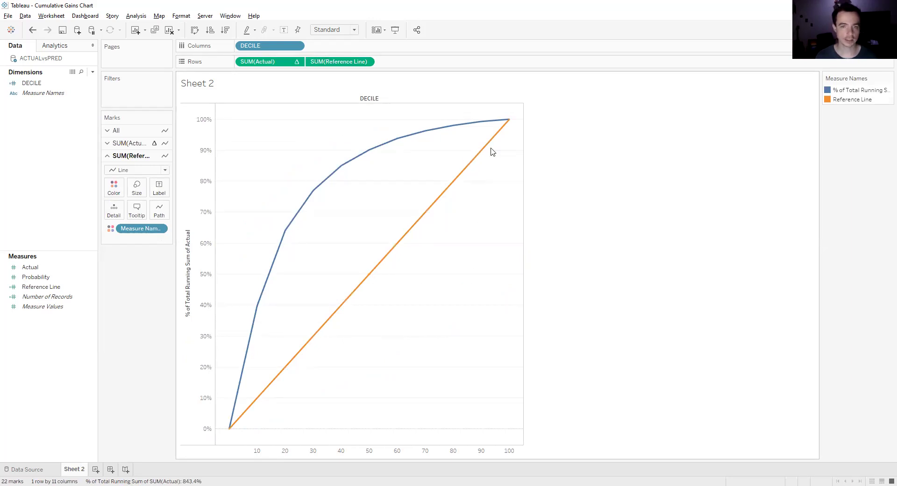
Remove the Measure Names colouring from the SUM(Reference Line) marks only, and widen the chart slightly.
left_click(126, 143)
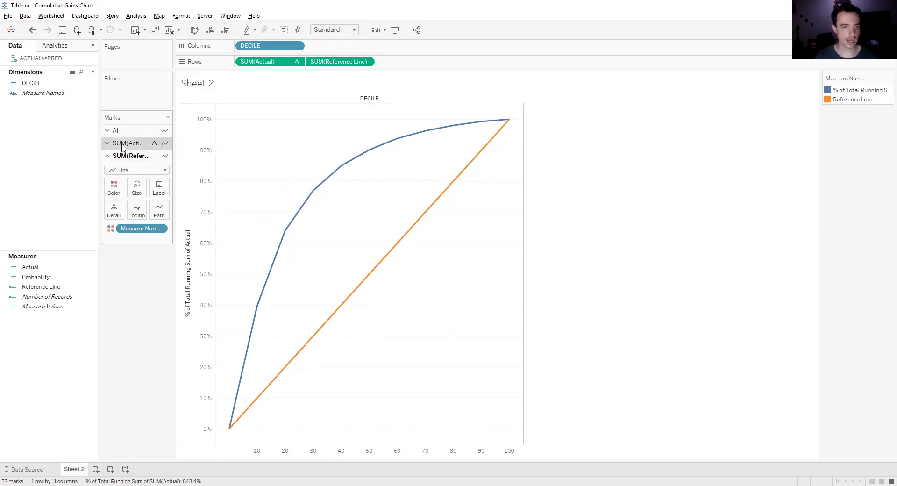
left_click(123, 132)
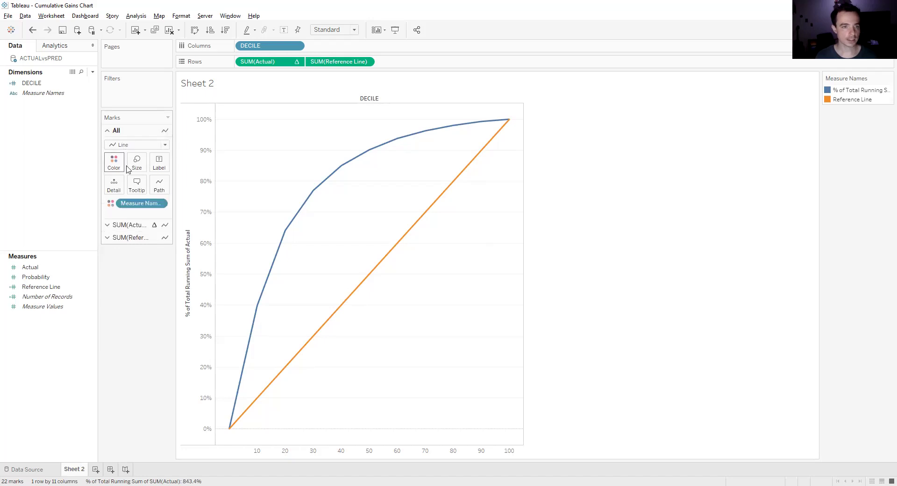
left_click(129, 238)
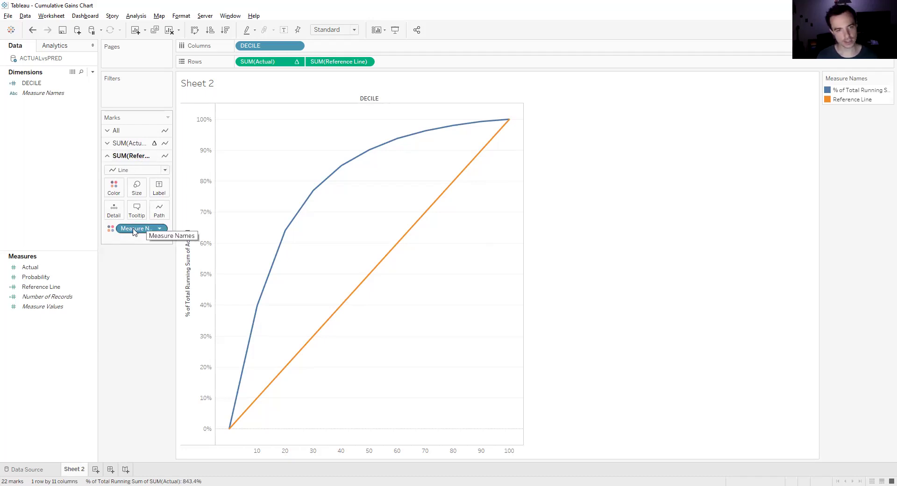
left_click_drag(133, 229, 134, 286)
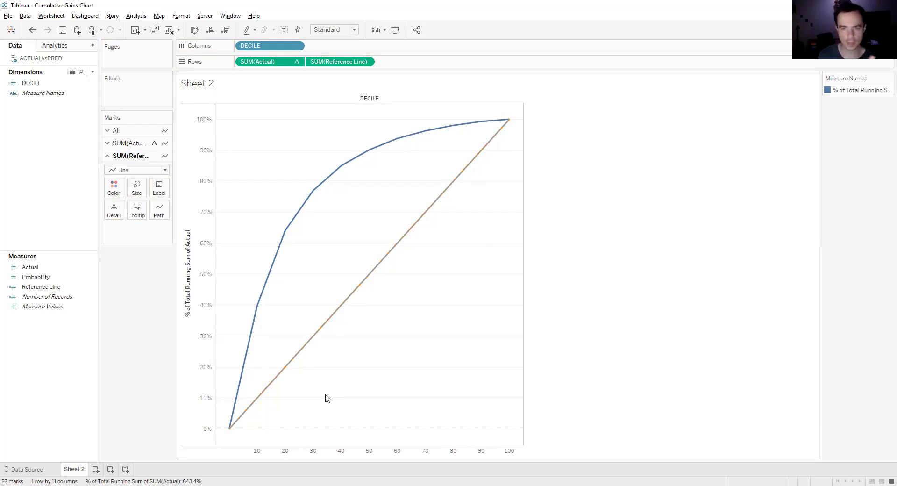
left_click_drag(522, 228, 550, 233)
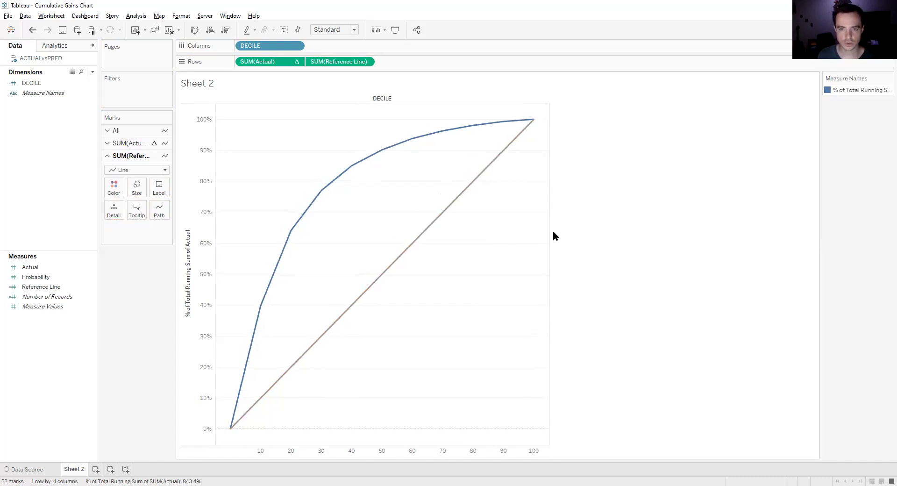